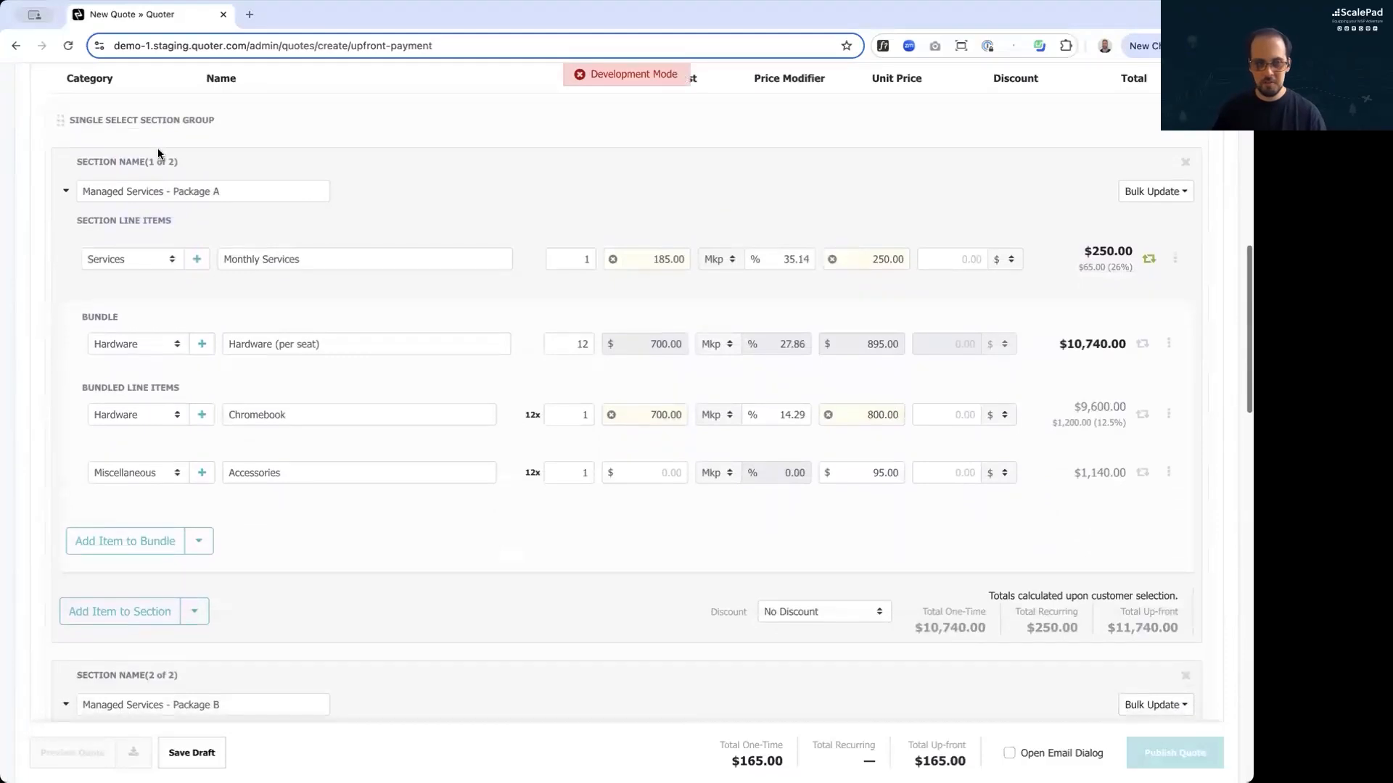
Review the single select section group containing Managed Services - Package A and Package B in the quote's line items.
left_click_drag(93, 165, 189, 461)
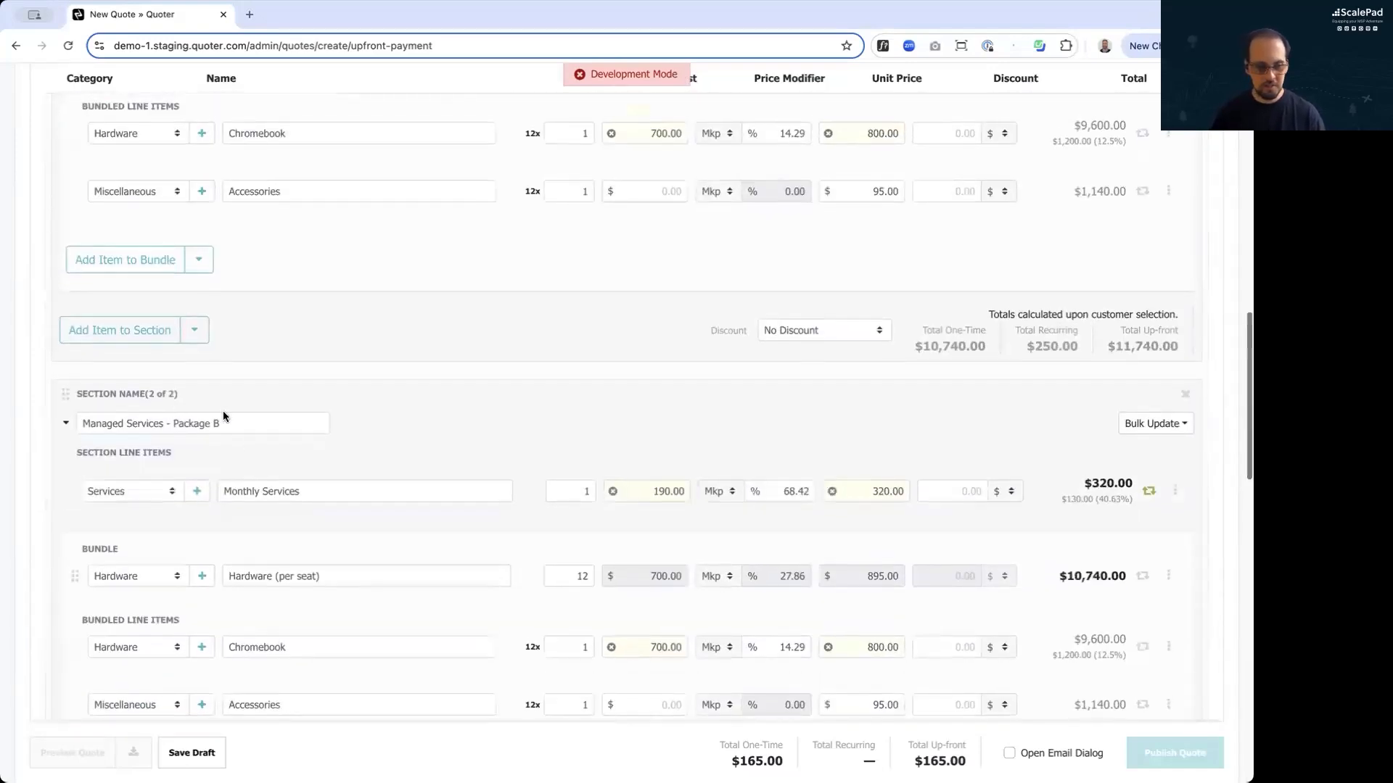
scroll(239, 413, "up", 10)
scroll(239, 413, "down", 4)
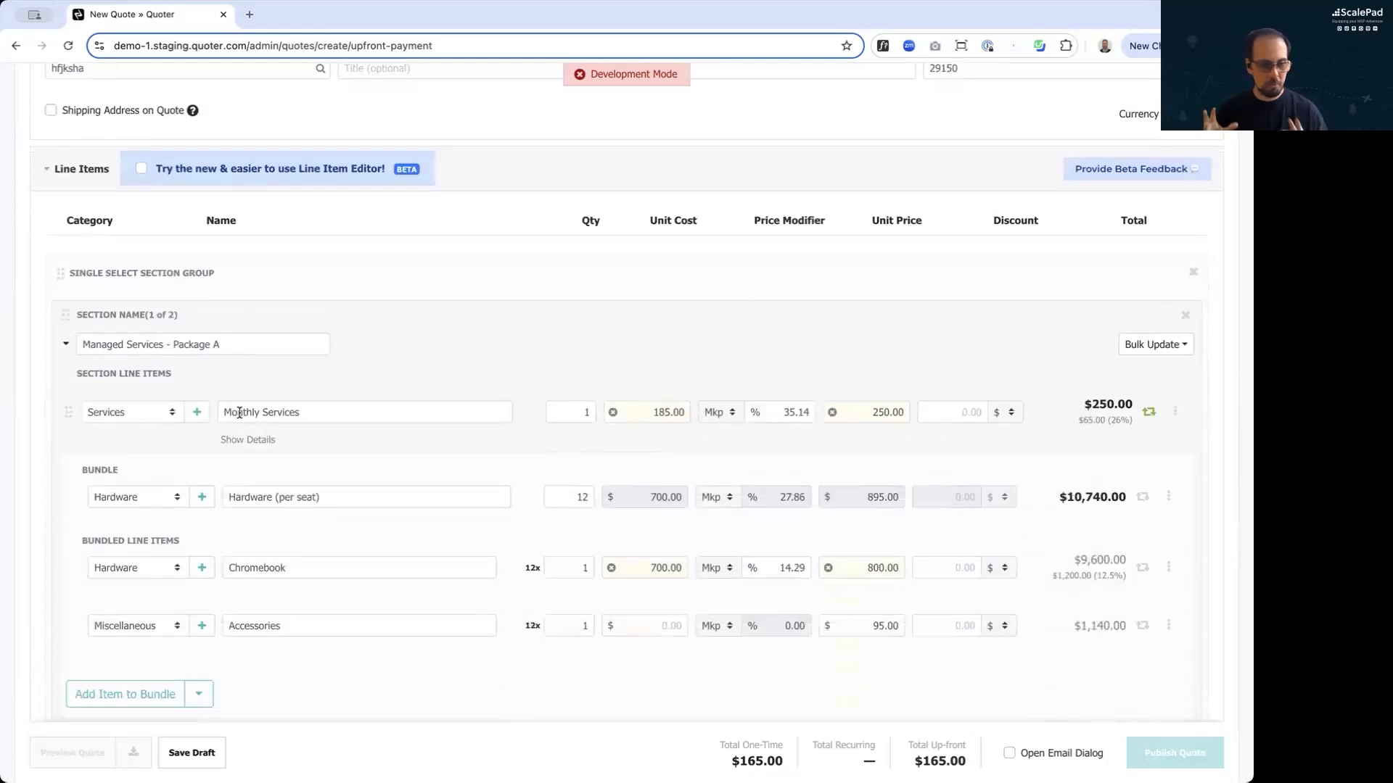
scroll(310, 273, "down", 1)
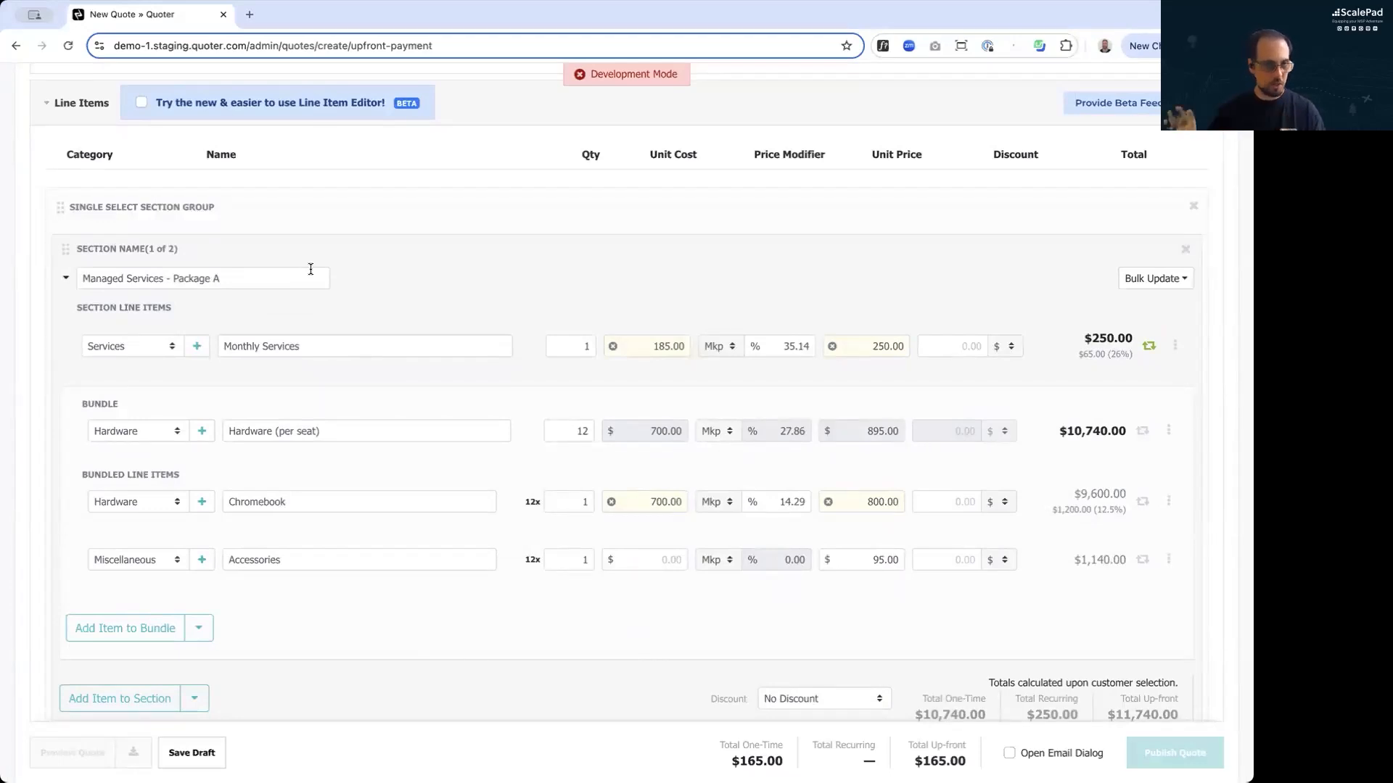
scroll(310, 269, "up", 2)
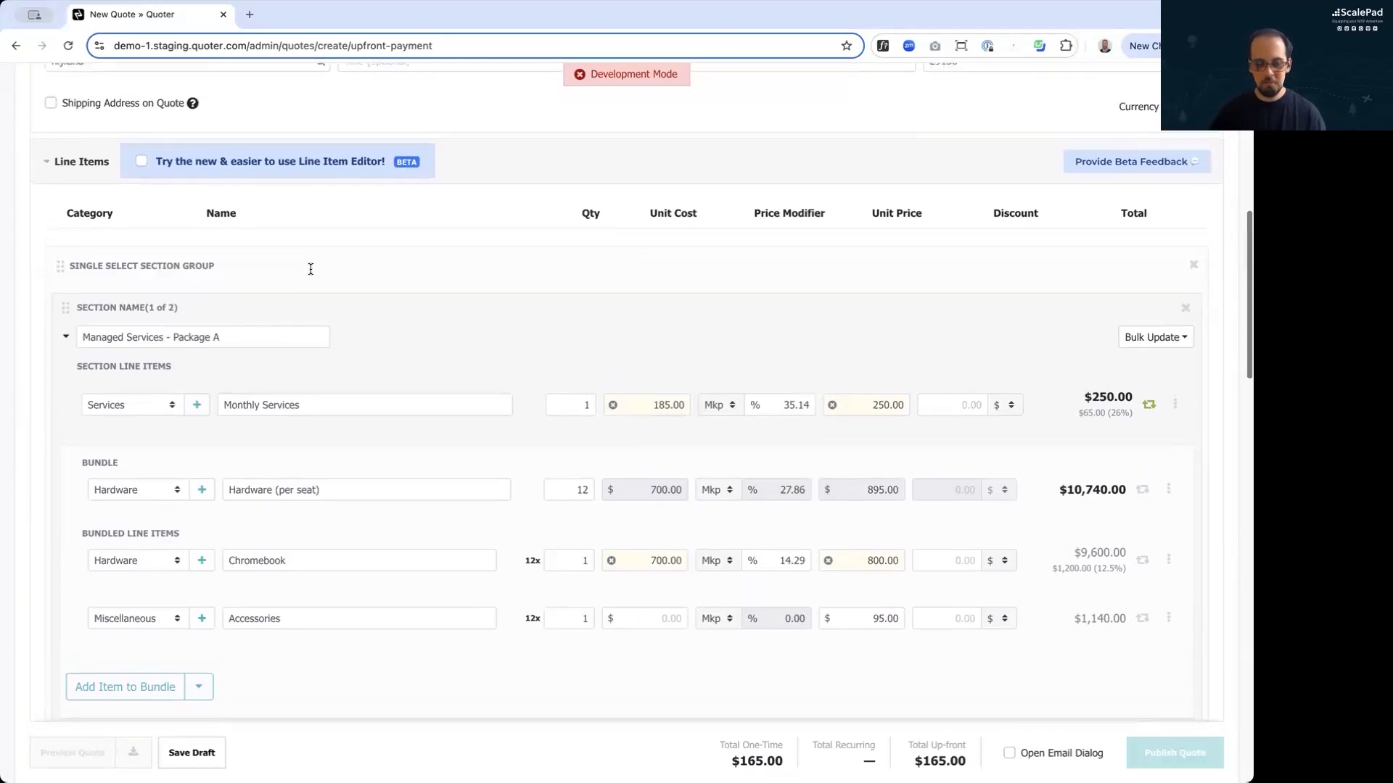
scroll(310, 273, "up", 3)
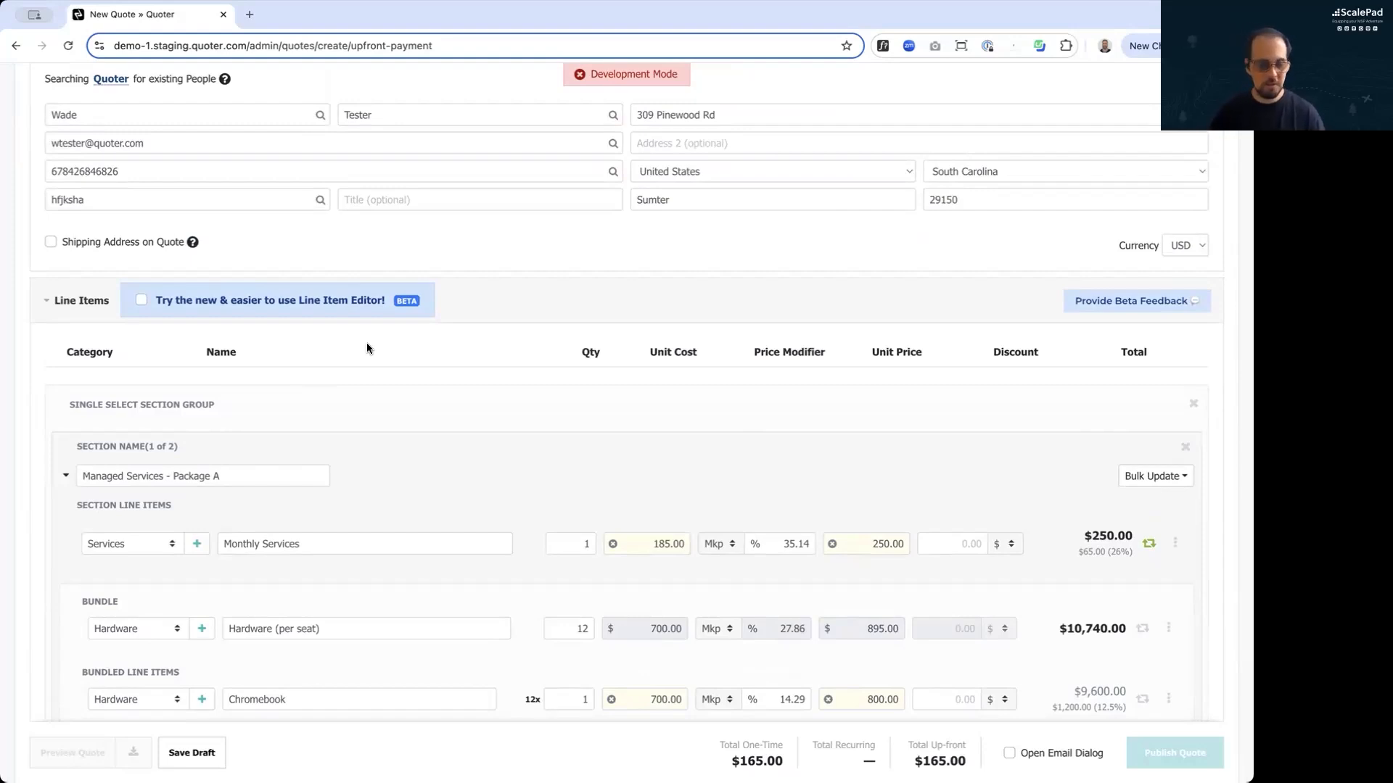
Move the single select section group below the Optional add-ons section.
scroll(367, 348, "down", 1)
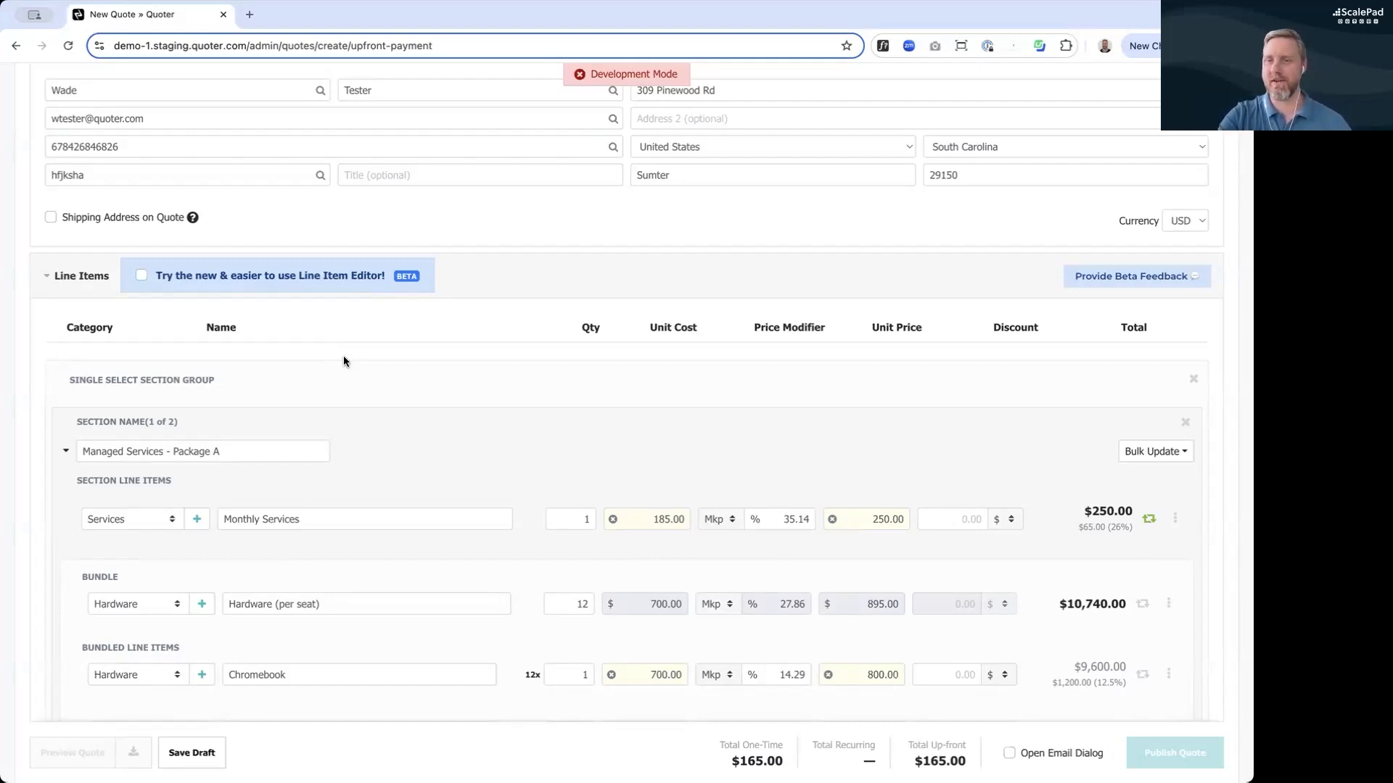
scroll(343, 355, "down", 1)
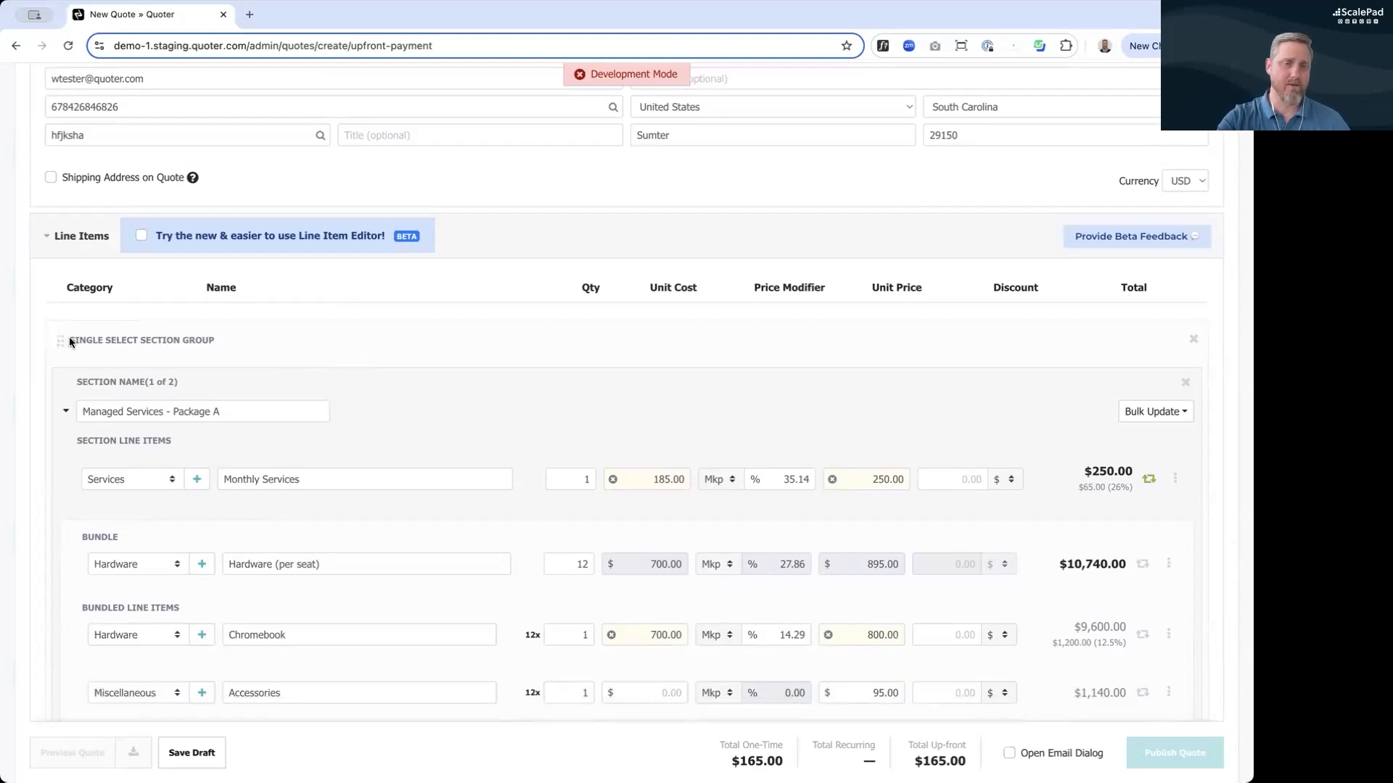
left_click_drag(70, 341, 208, 378)
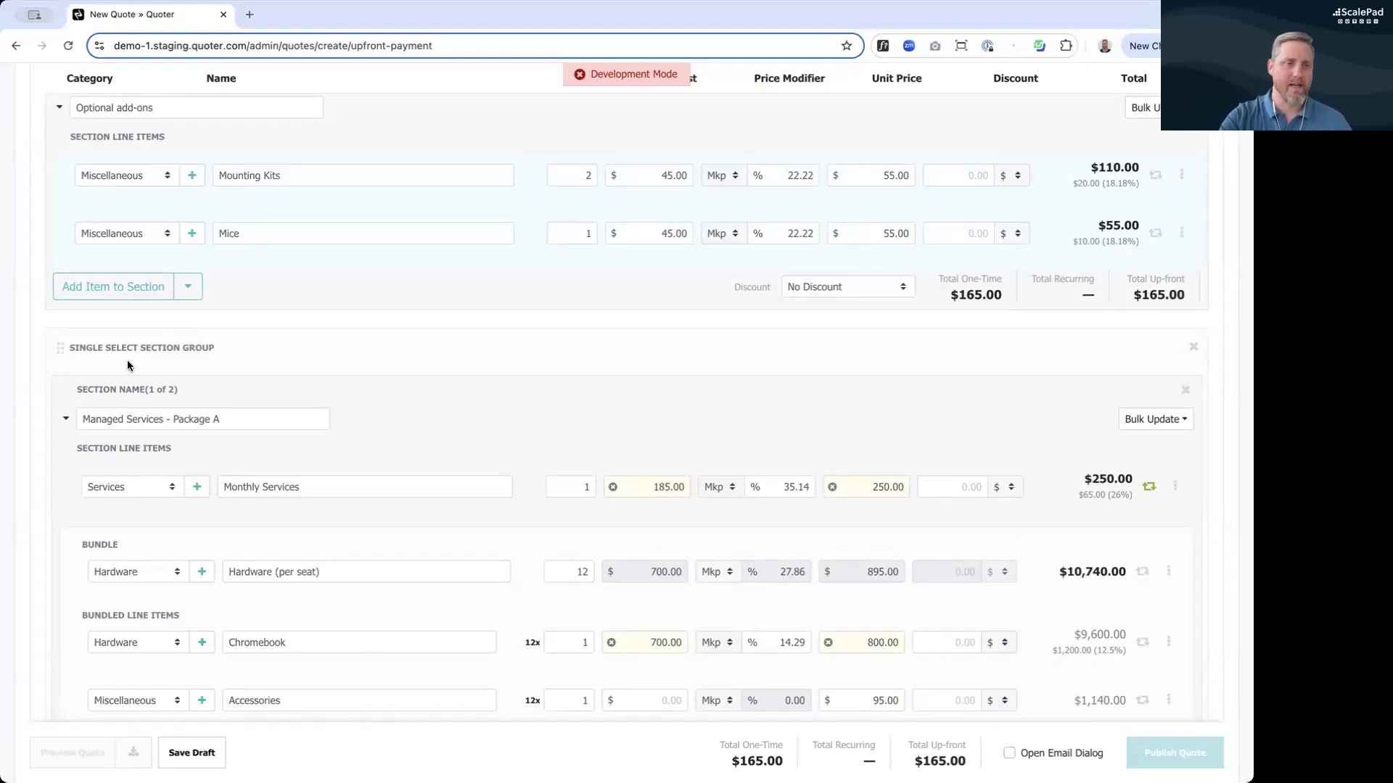
Move the Managed Services - Package A section out of its group above Optional add-ons, and return it to the group's first place.
scroll(128, 364, "up", 2)
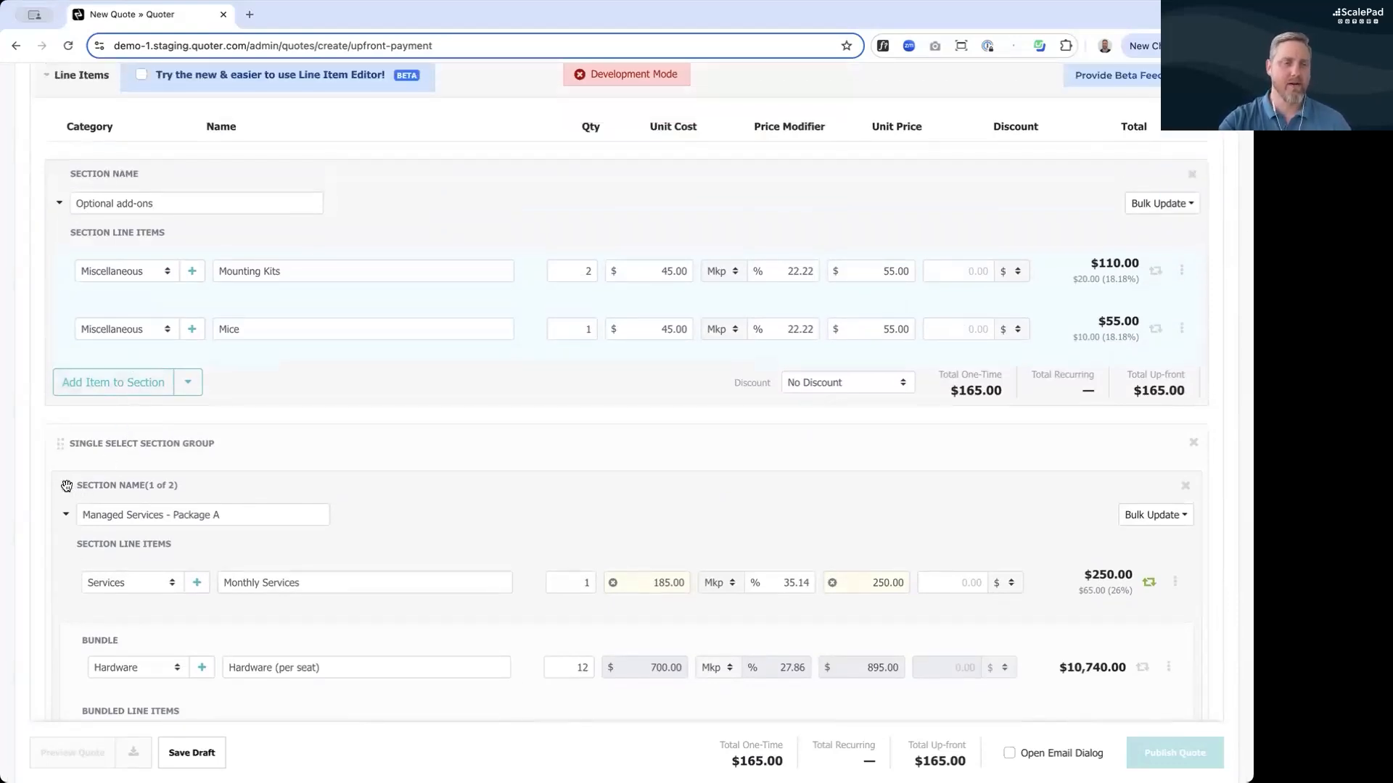
left_click_drag(77, 484, 70, 491)
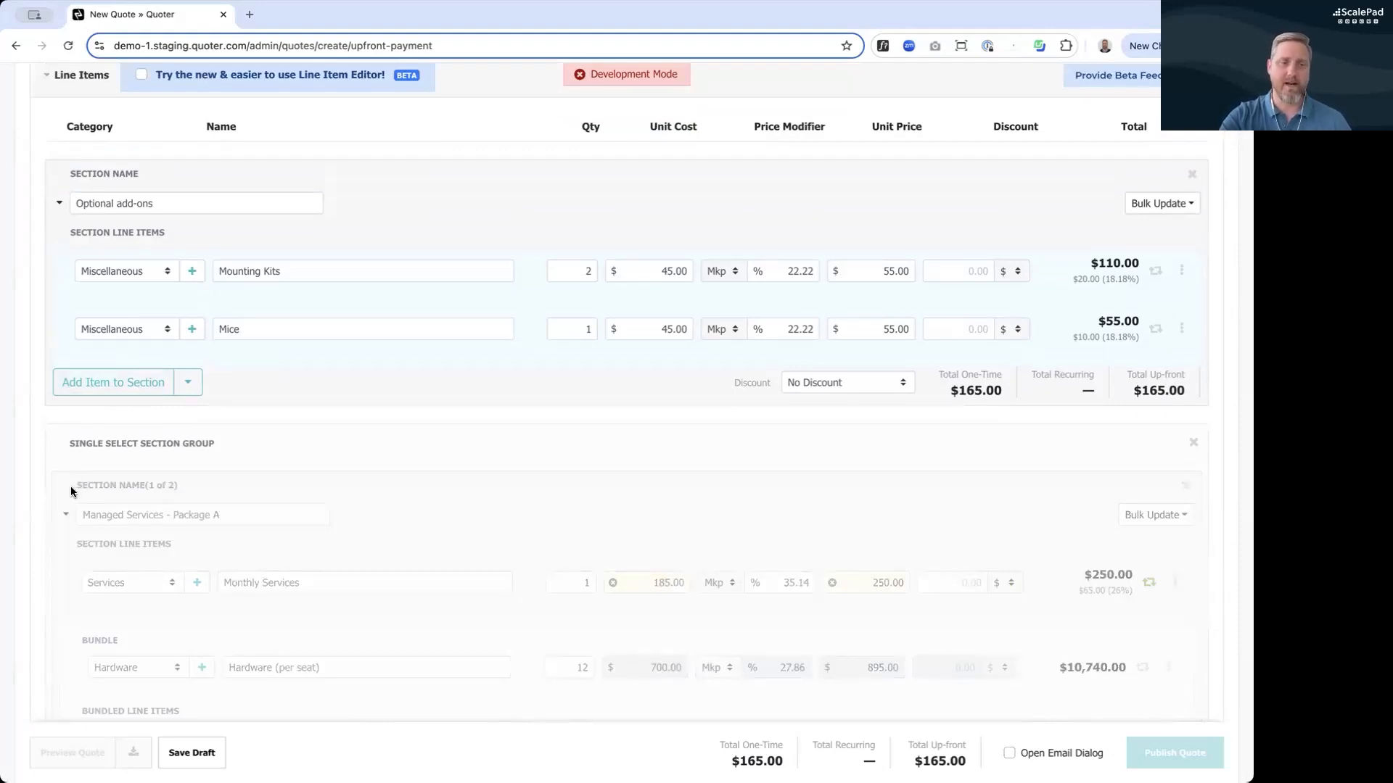
left_click_drag(71, 491, 184, 200)
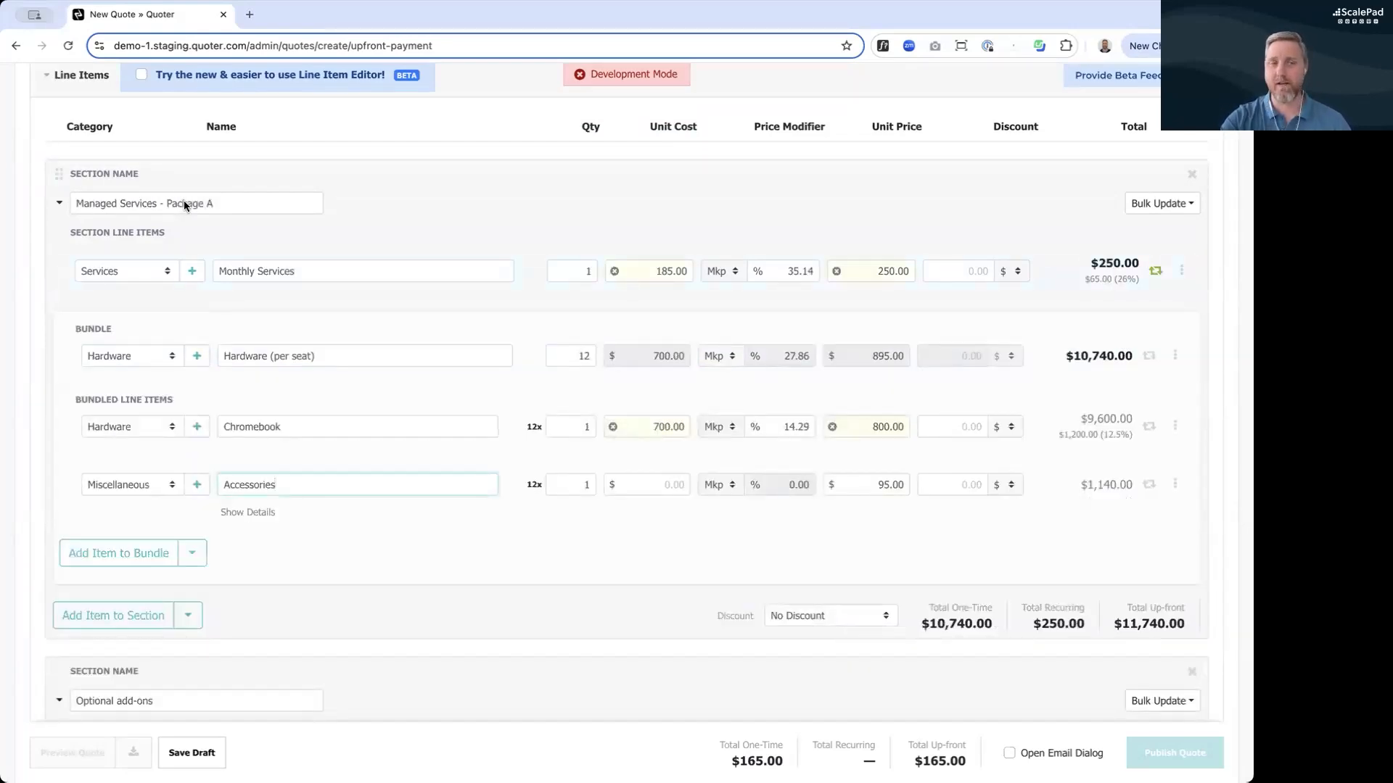
scroll(387, 201, "down", 3)
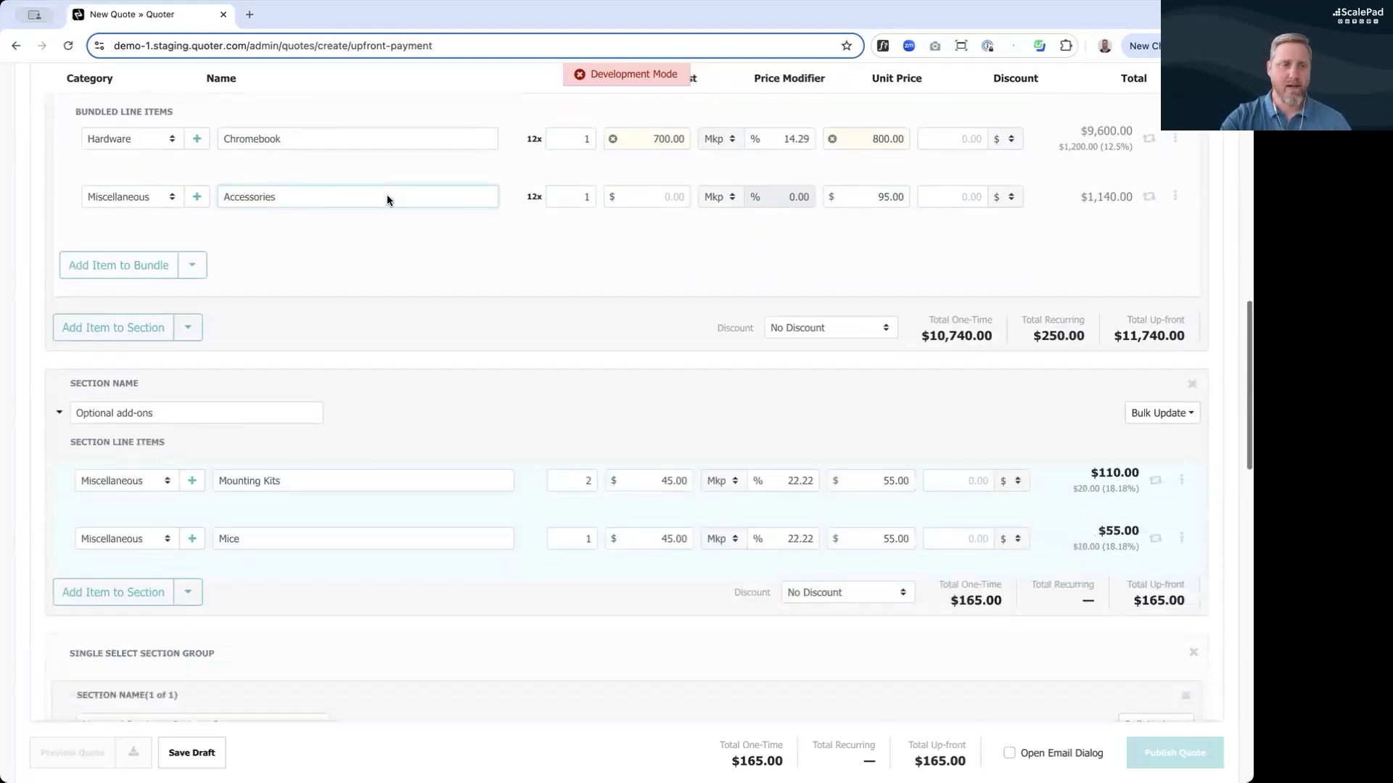
scroll(387, 200, "up", 2)
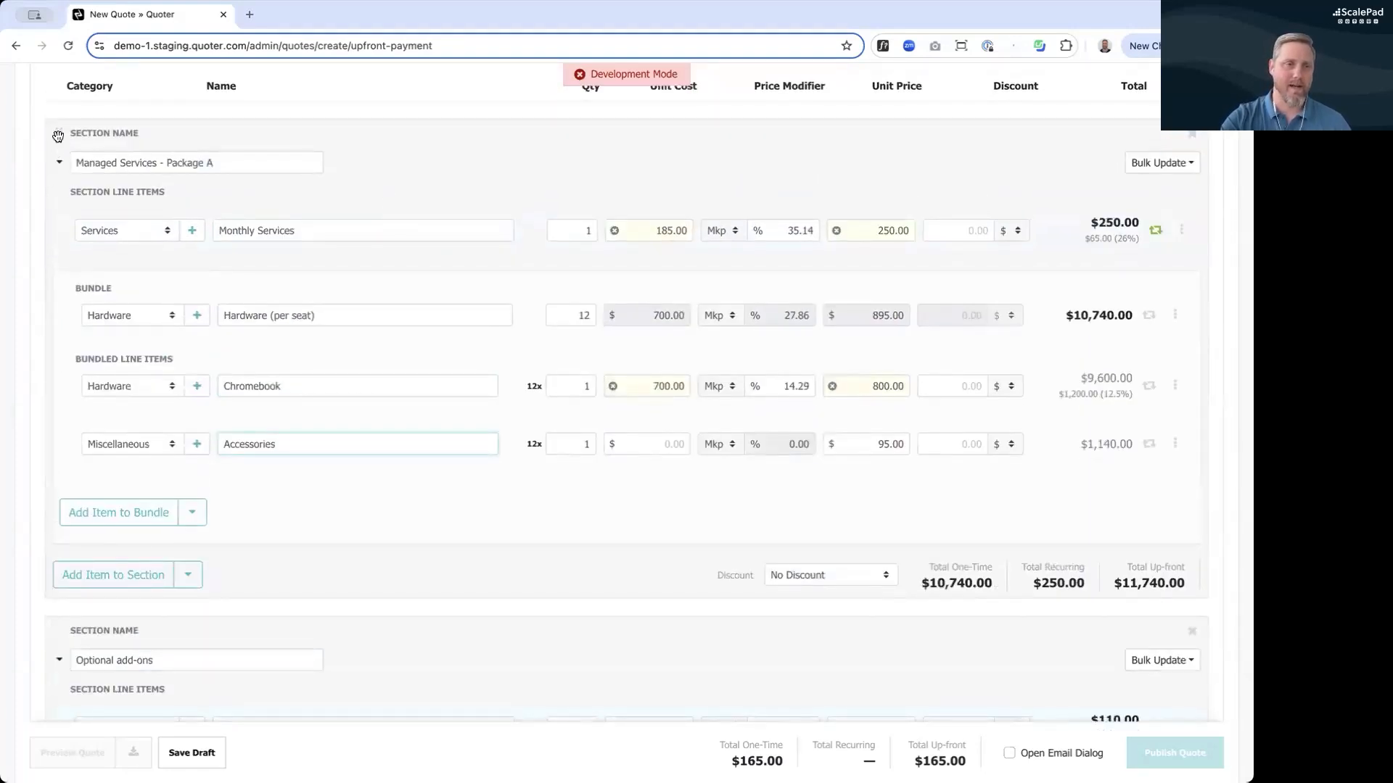
left_click_drag(59, 134, 233, 384)
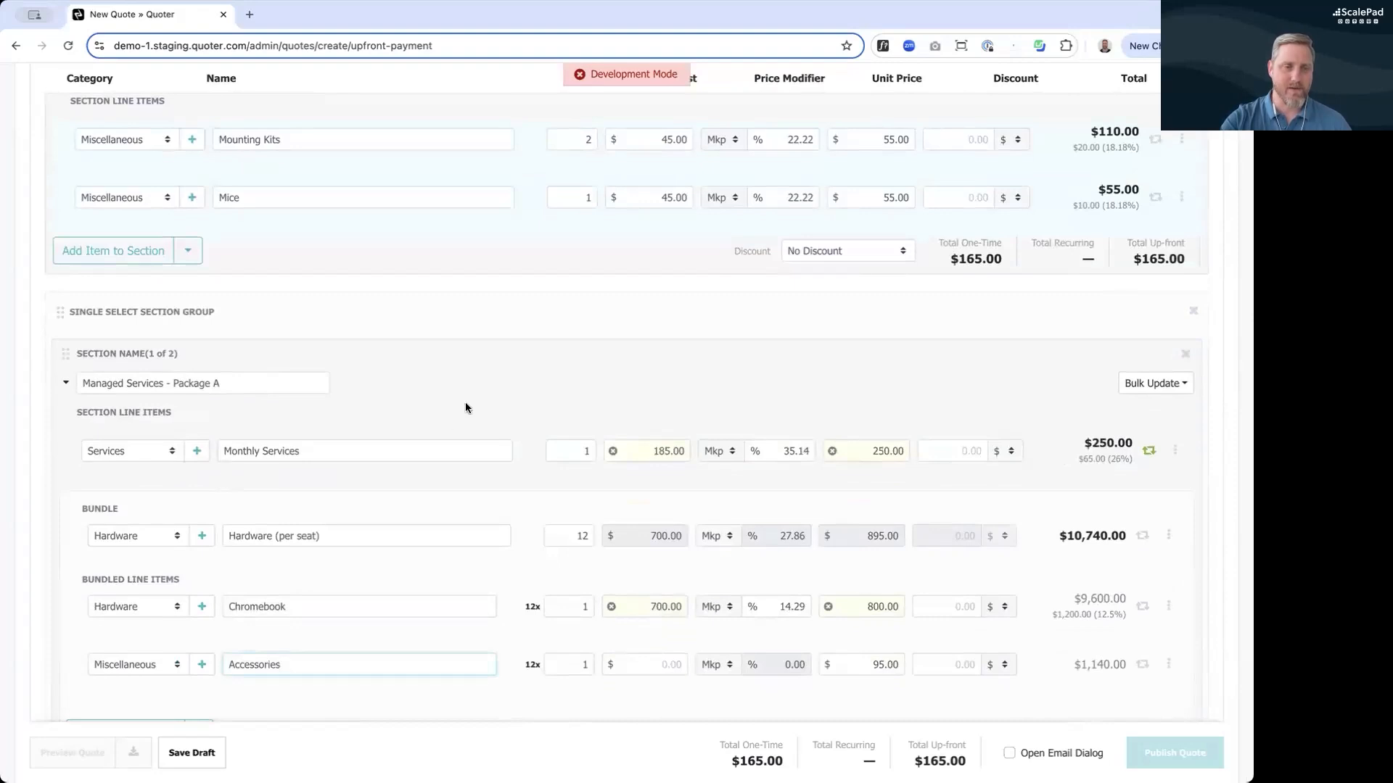
Move the Hardware (per seat) bundle above the Monthly Services item in the Managed Services - Package B section.
scroll(466, 320, "down", 3)
scroll(467, 408, "down", 5)
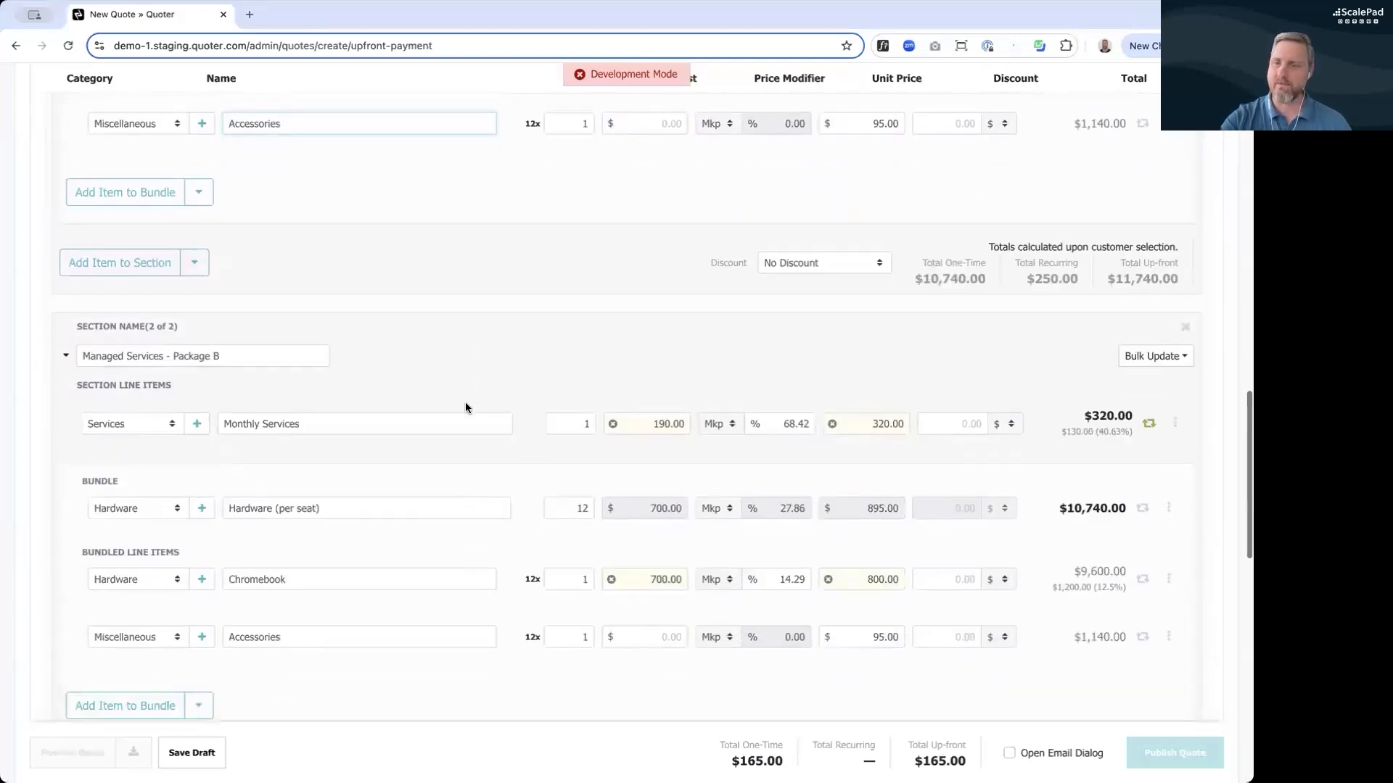
scroll(466, 407, "down", 1)
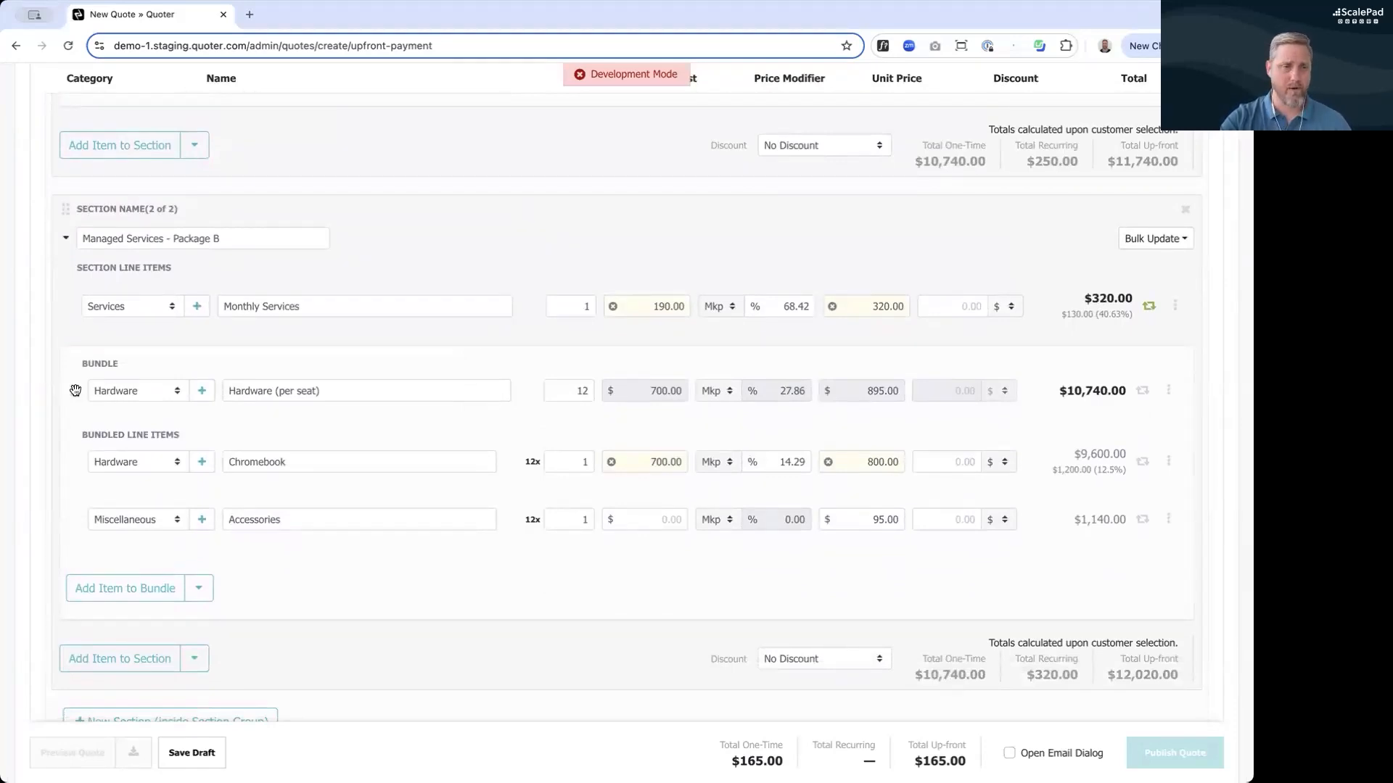
left_click_drag(76, 391, 233, 297)
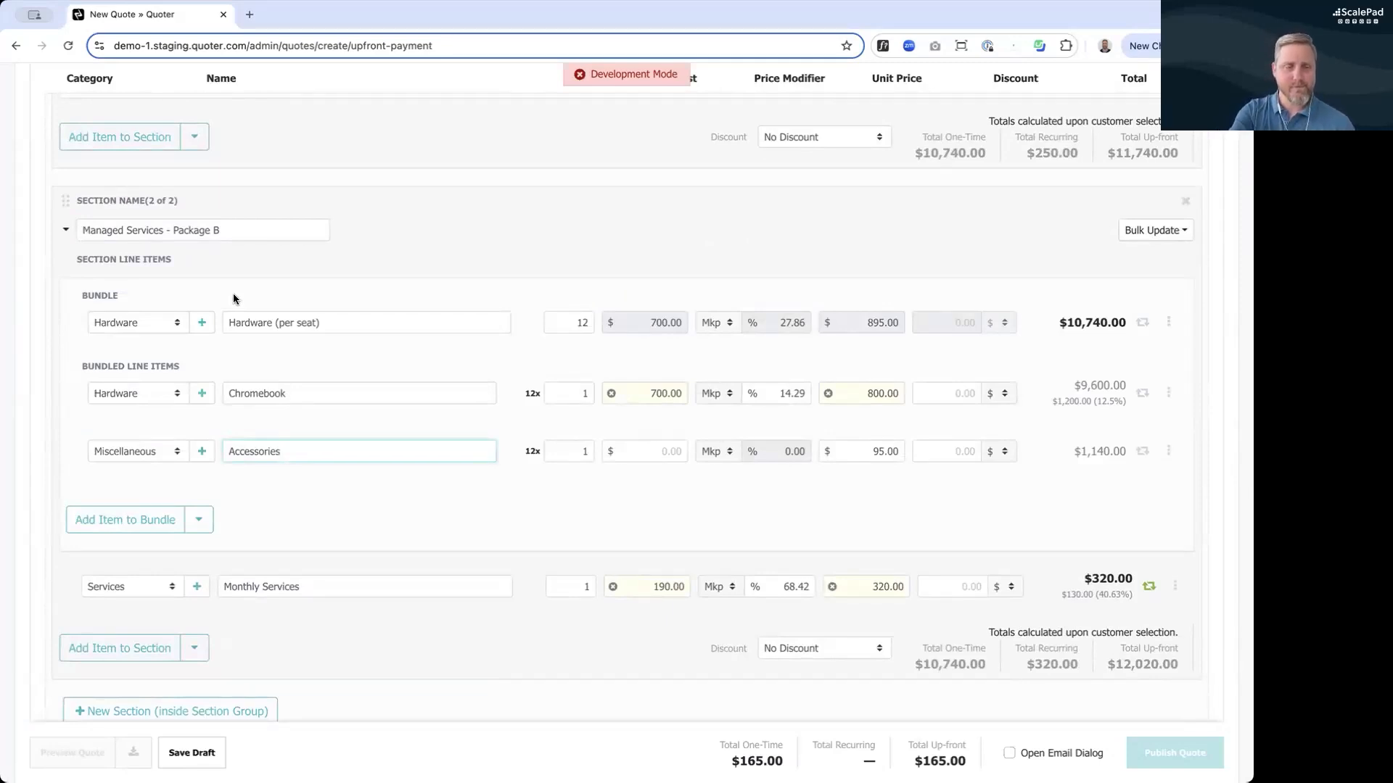
Enable the new beta Line Item Editor for the quote.
scroll(415, 247, "down", 1)
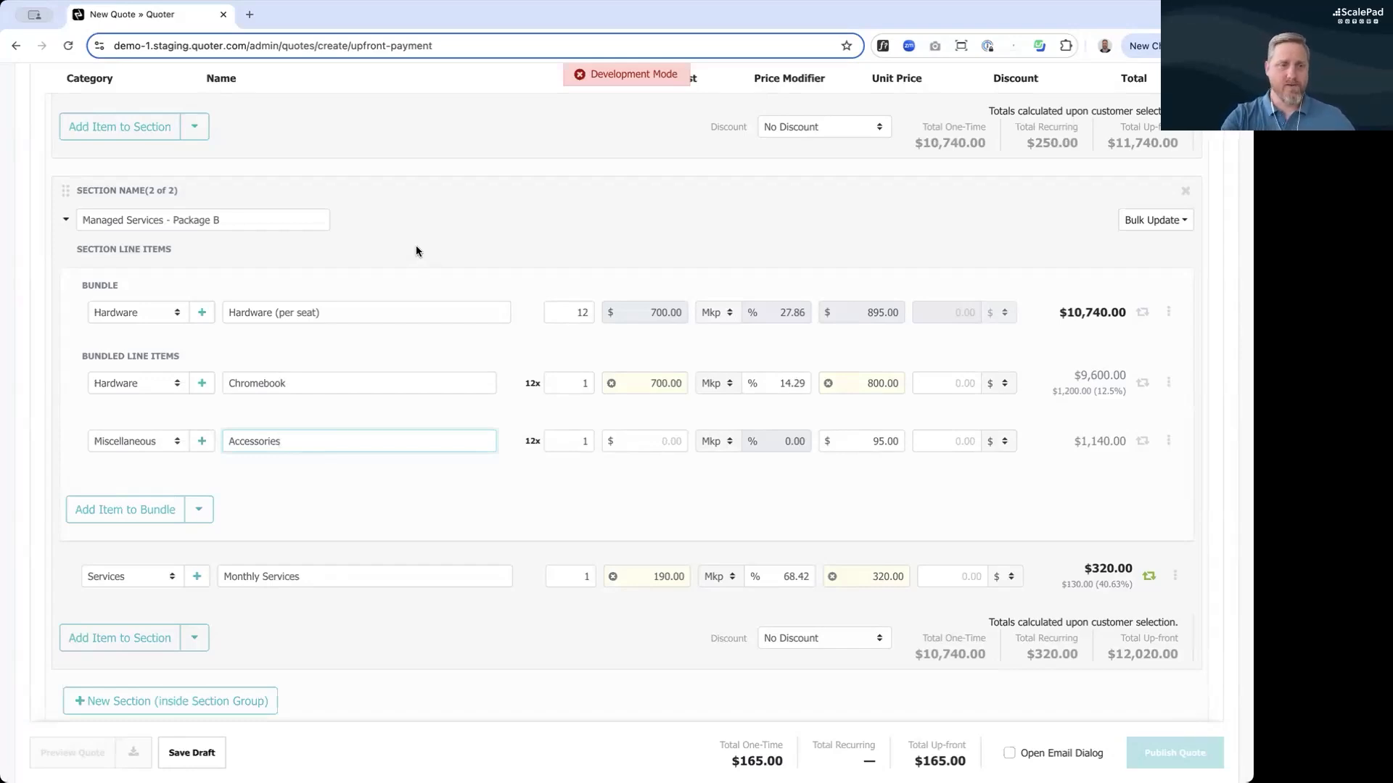
scroll(417, 251, "up", 10)
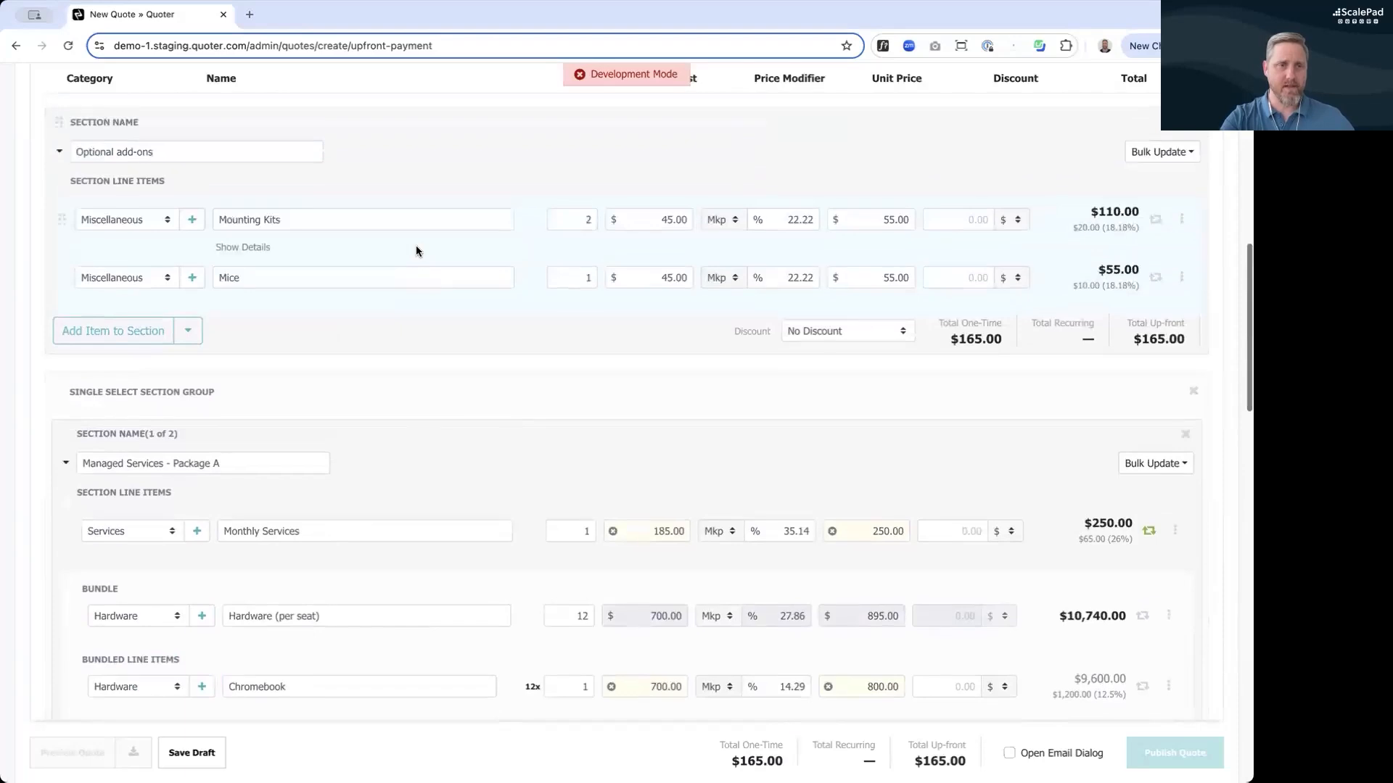
scroll(416, 251, "up", 3)
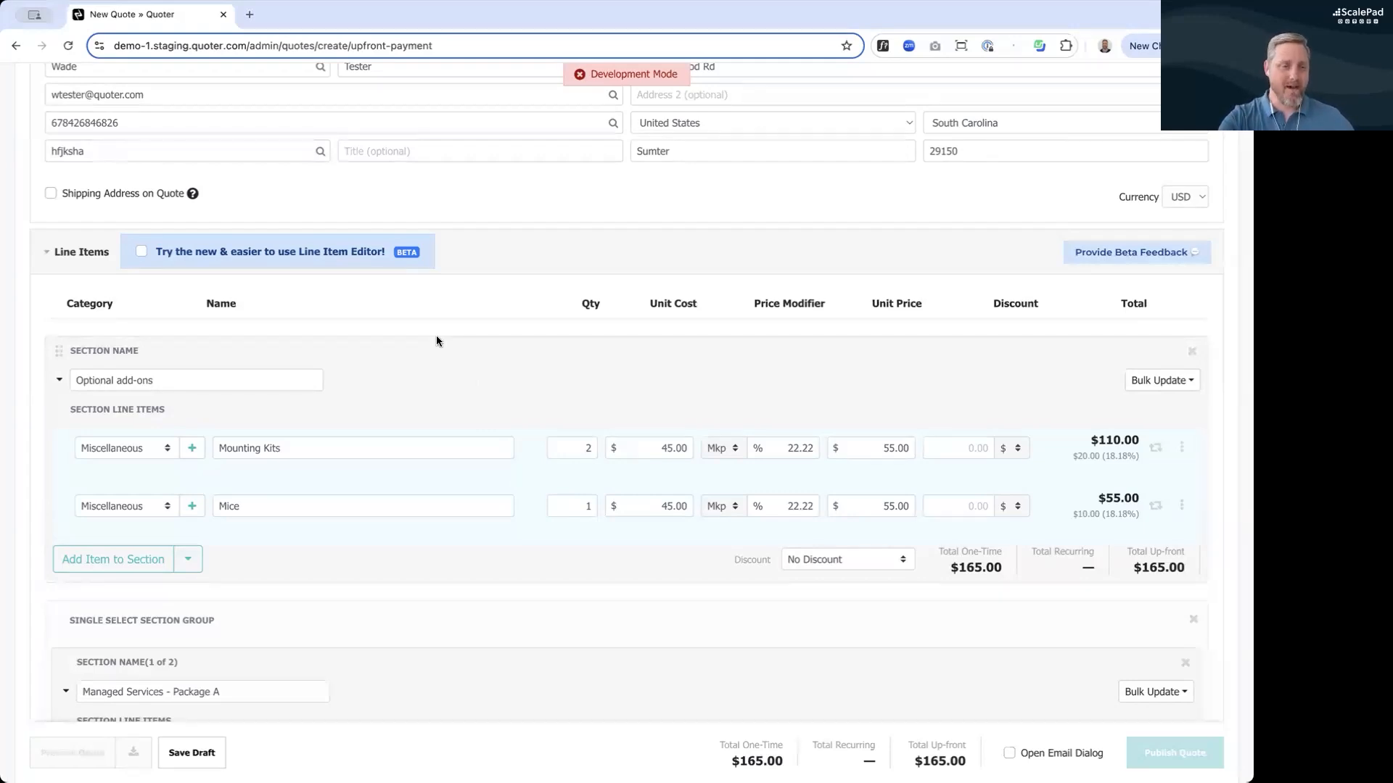
left_click(142, 252)
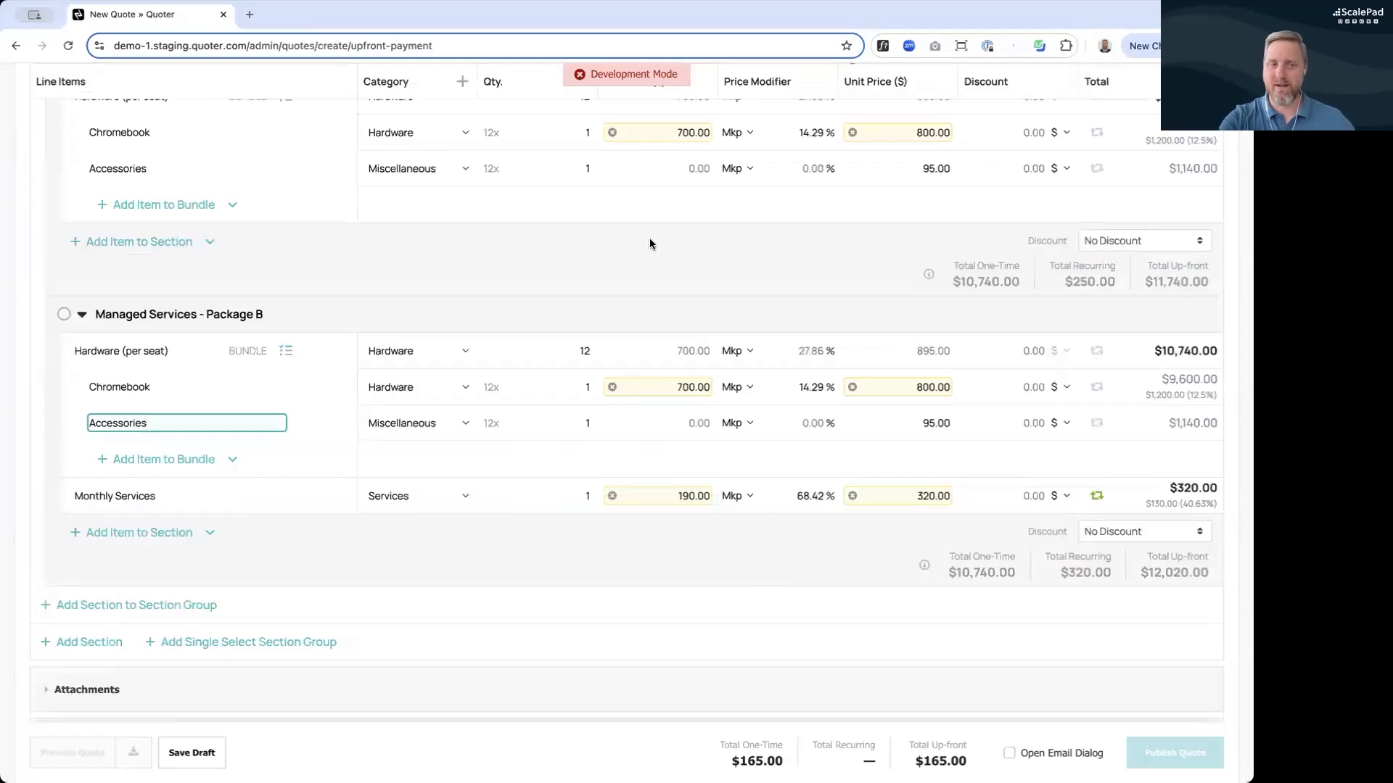
Move the Accessories item above Chromebook within Package A's Hardware (per seat) bundle.
scroll(650, 243, "up", 10)
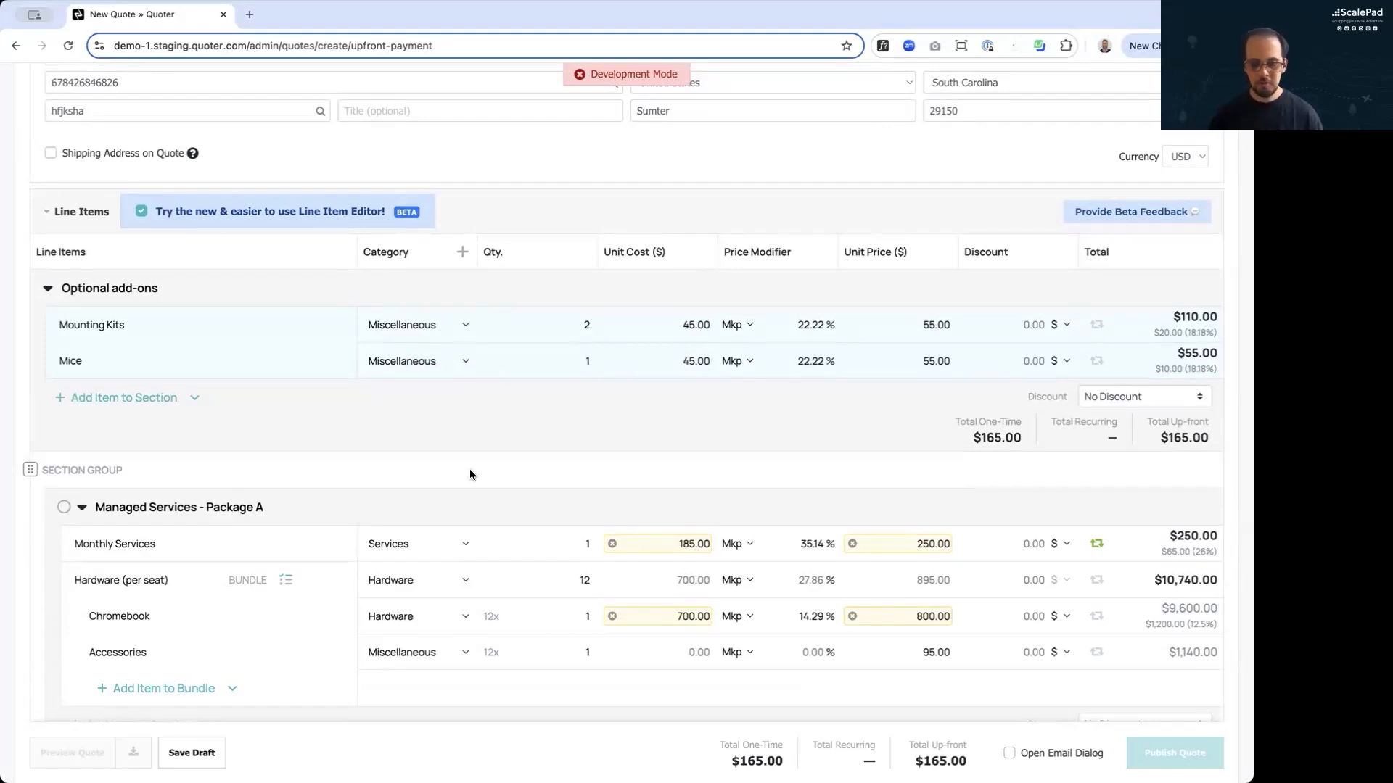
scroll(470, 475, "down", 2)
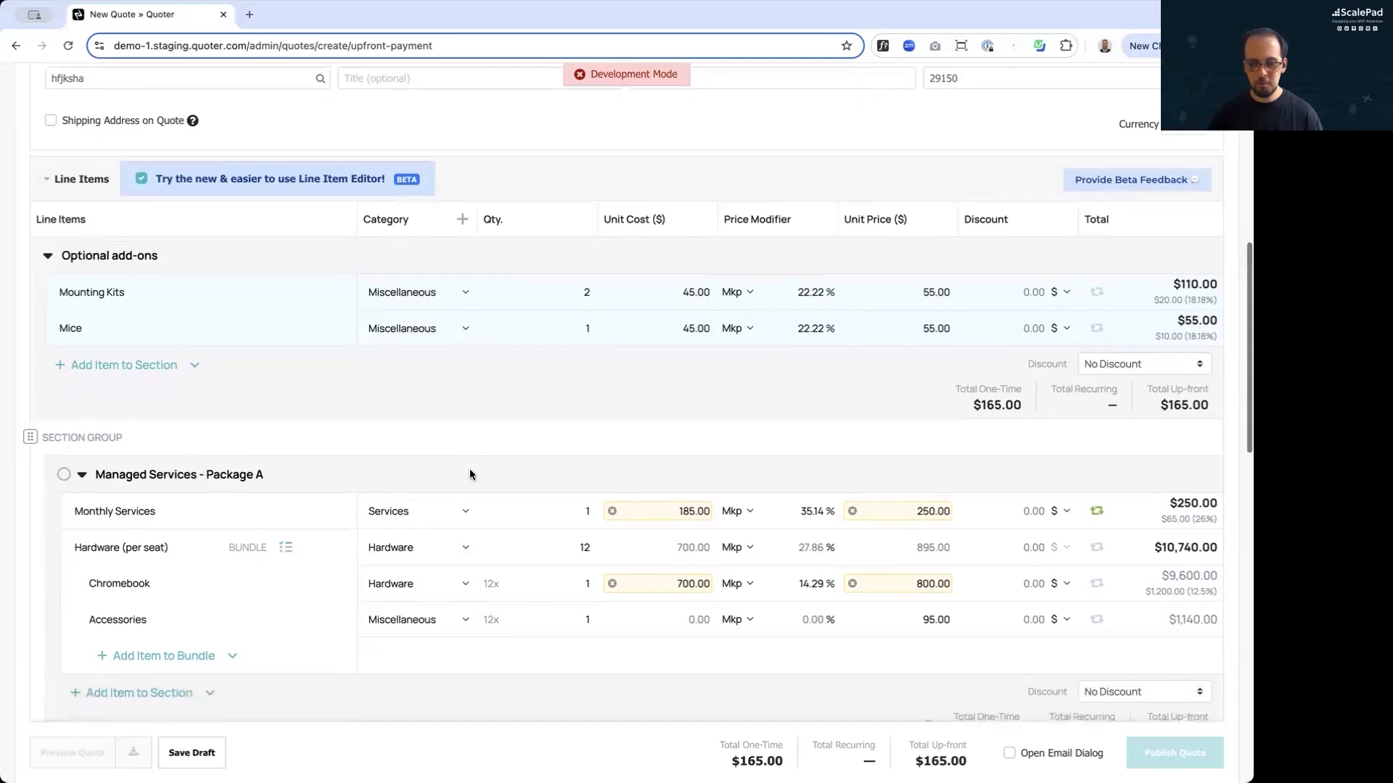
scroll(470, 475, "down", 3)
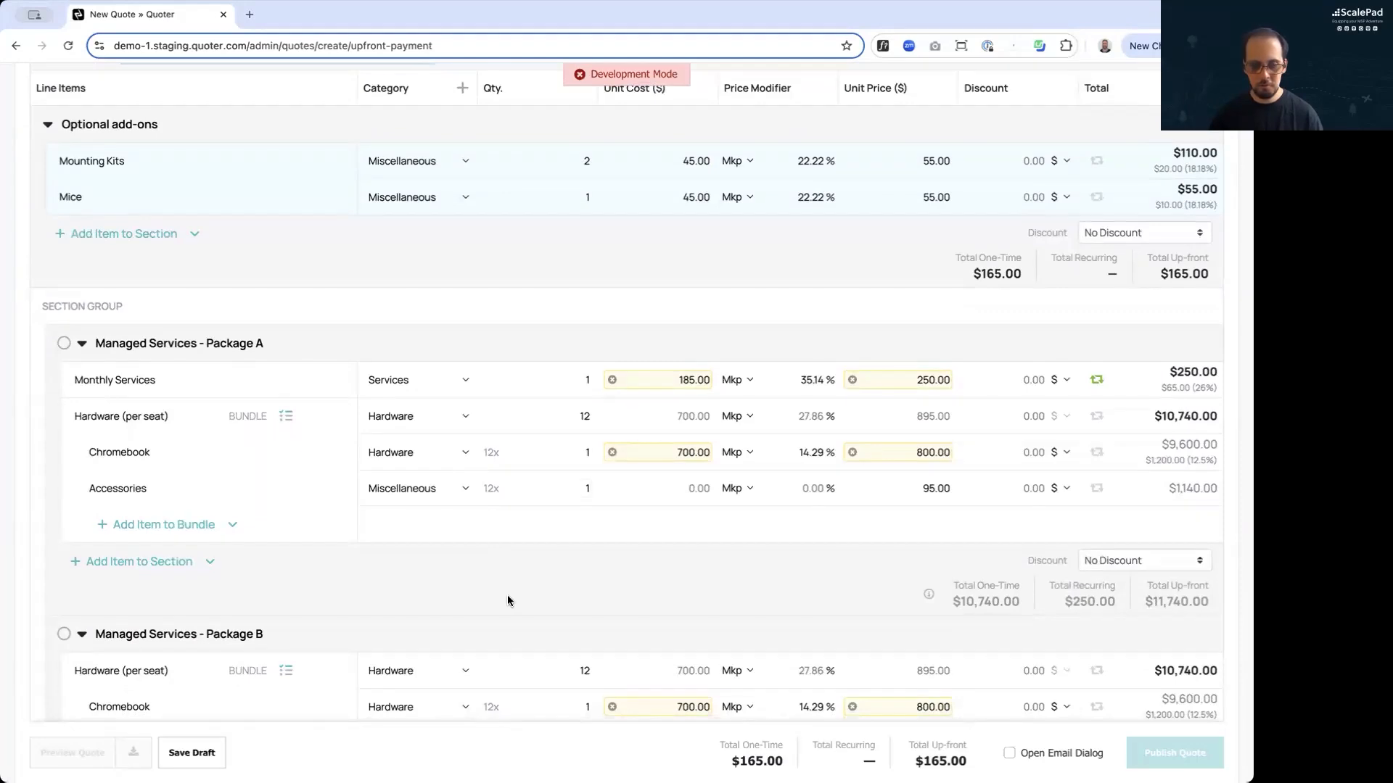
mouse_move(63, 487)
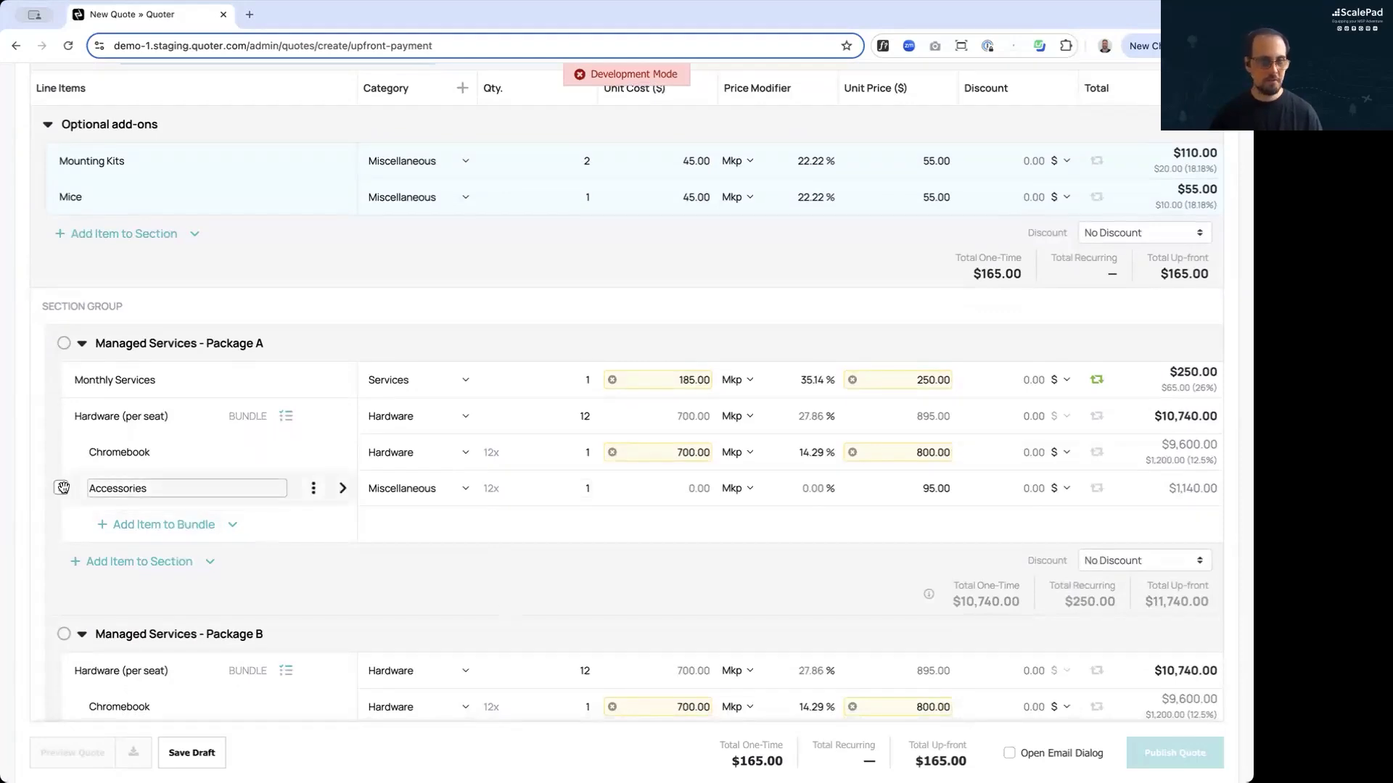
left_click_drag(63, 487, 68, 441)
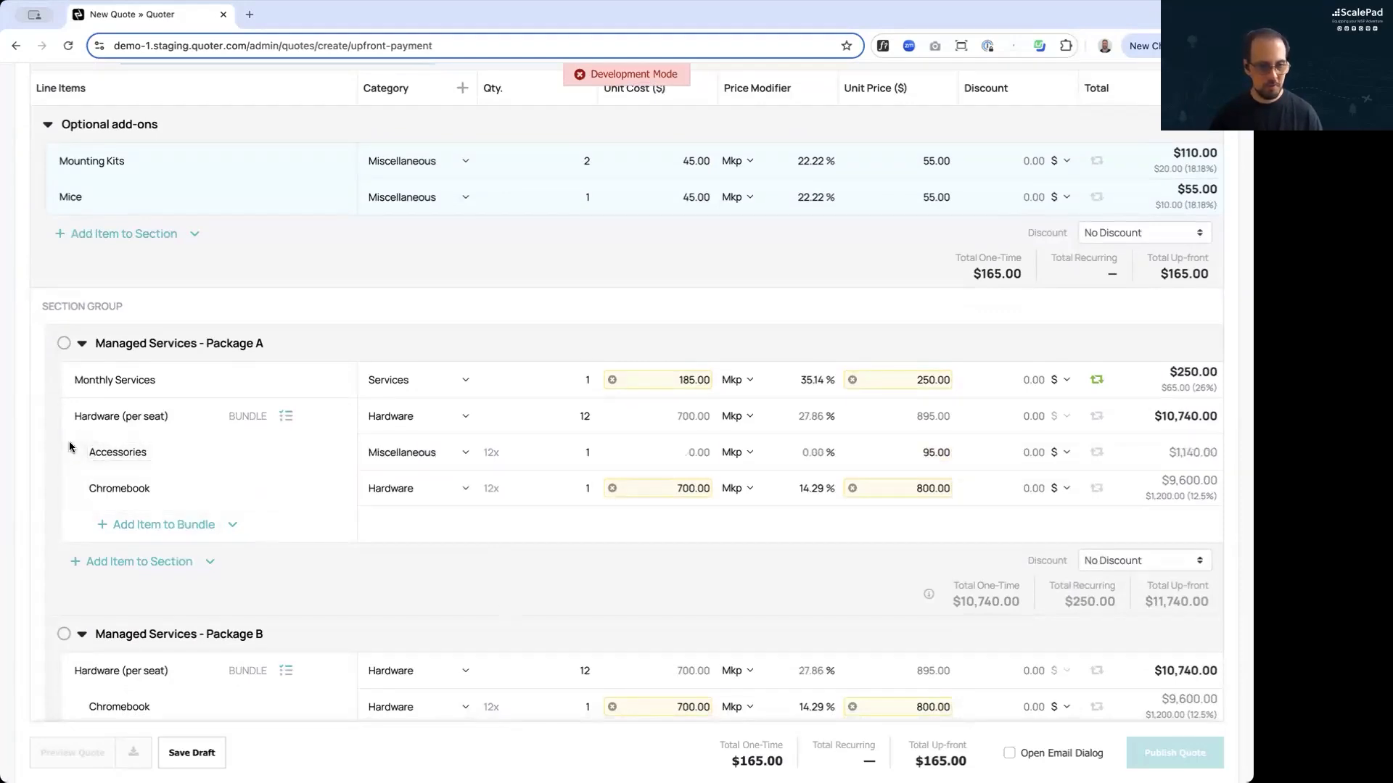
Move the Managed Services - Package A section below Package B in the section group, and restore it to first place.
mouse_move(83, 397)
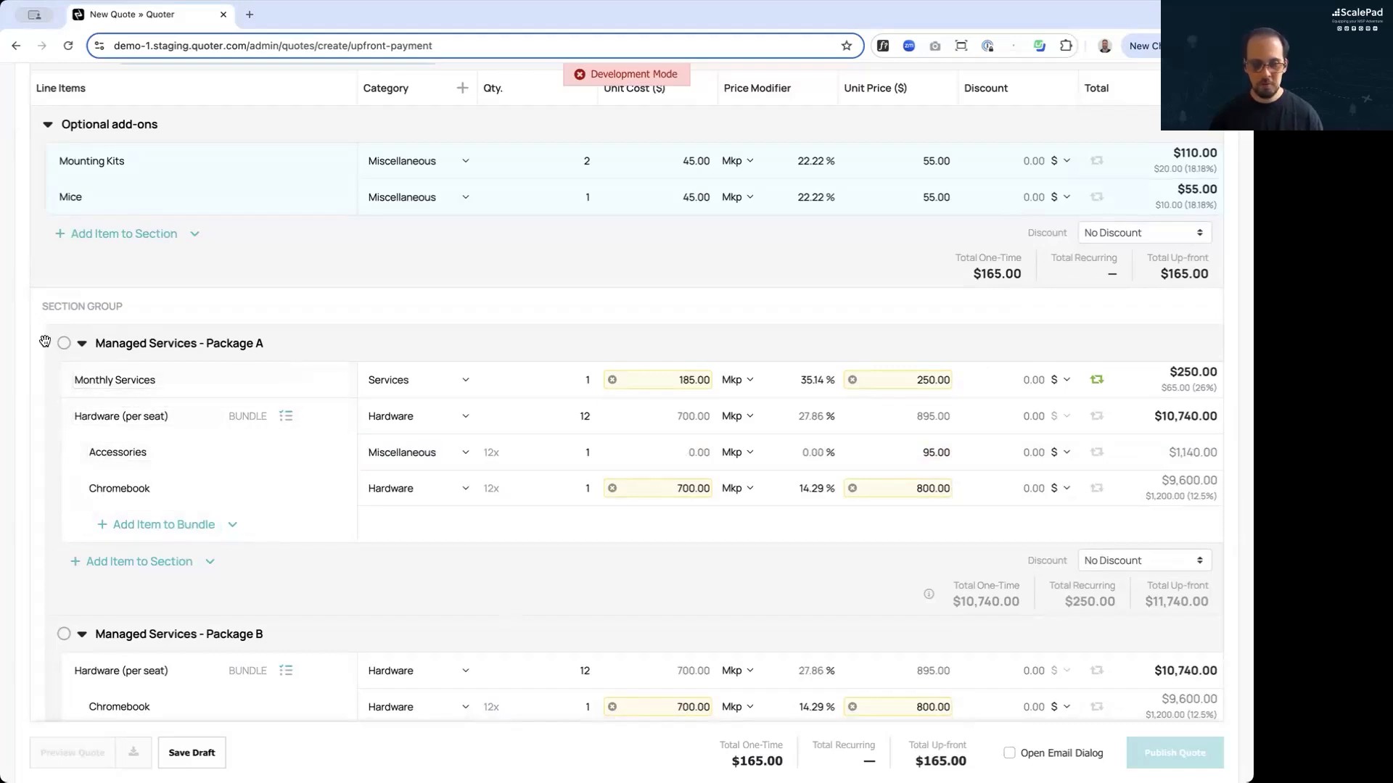
left_click_drag(45, 342, 90, 566)
scroll(233, 570, "down", 3)
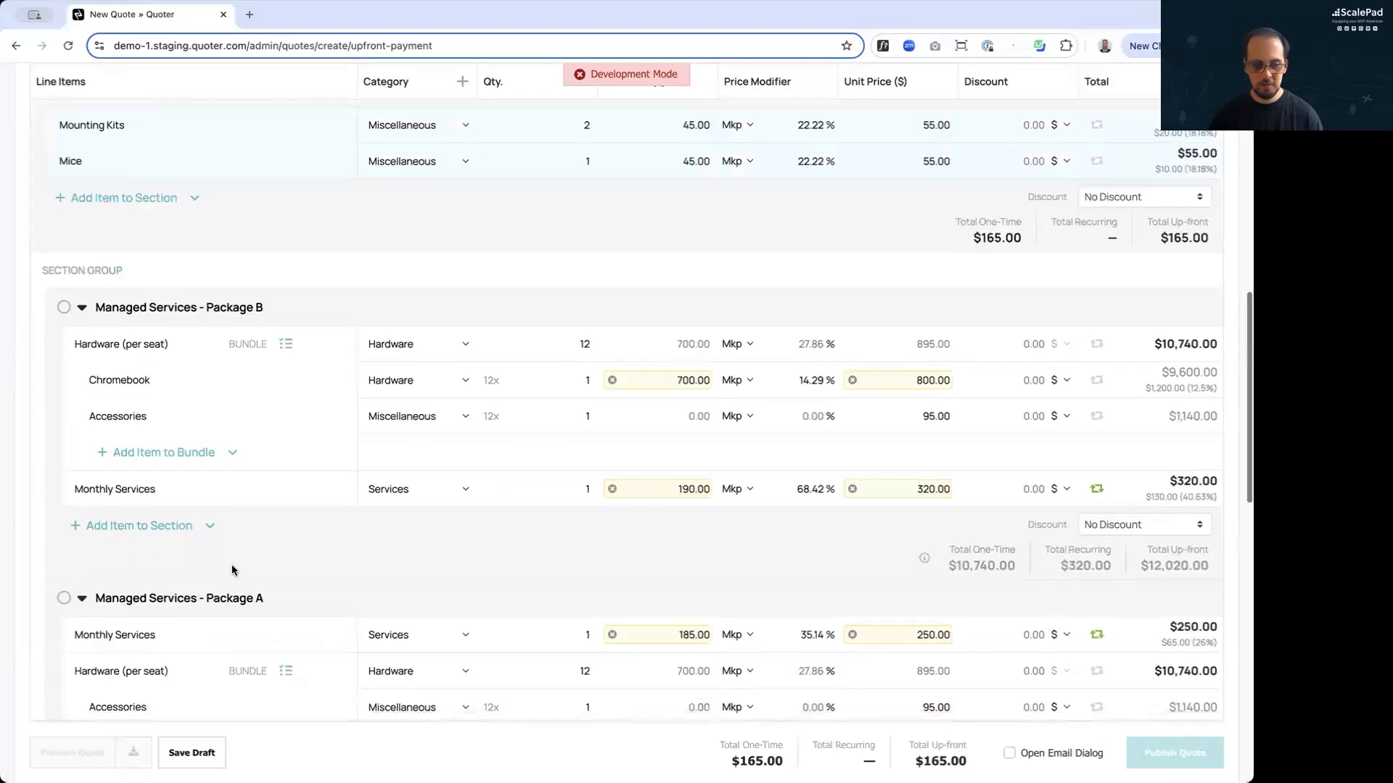
scroll(232, 570, "up", 3)
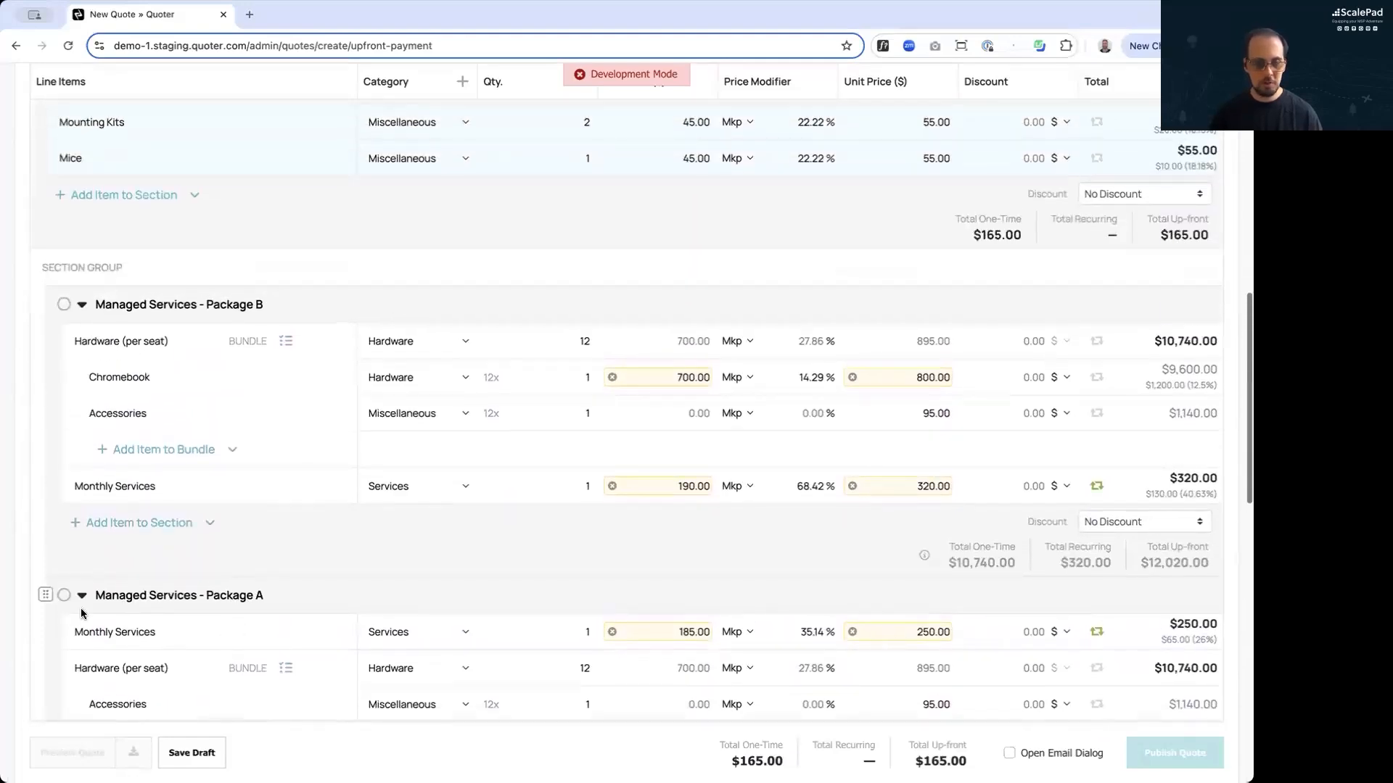
left_click_drag(46, 400, 58, 355)
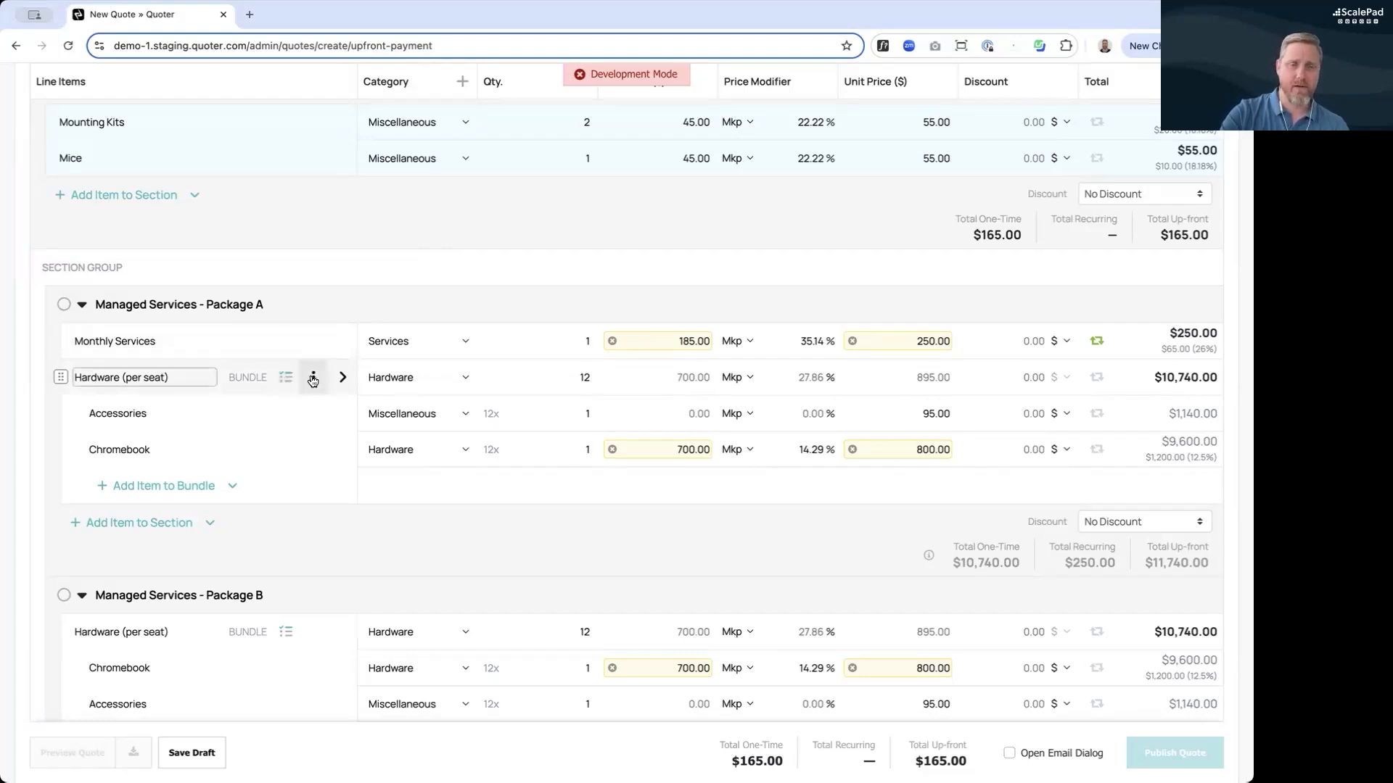
Switch Package A's Hardware (per seat) bundle display to Show Bundle and Line Items, and return it to Show Bundle Only.
left_click(313, 379)
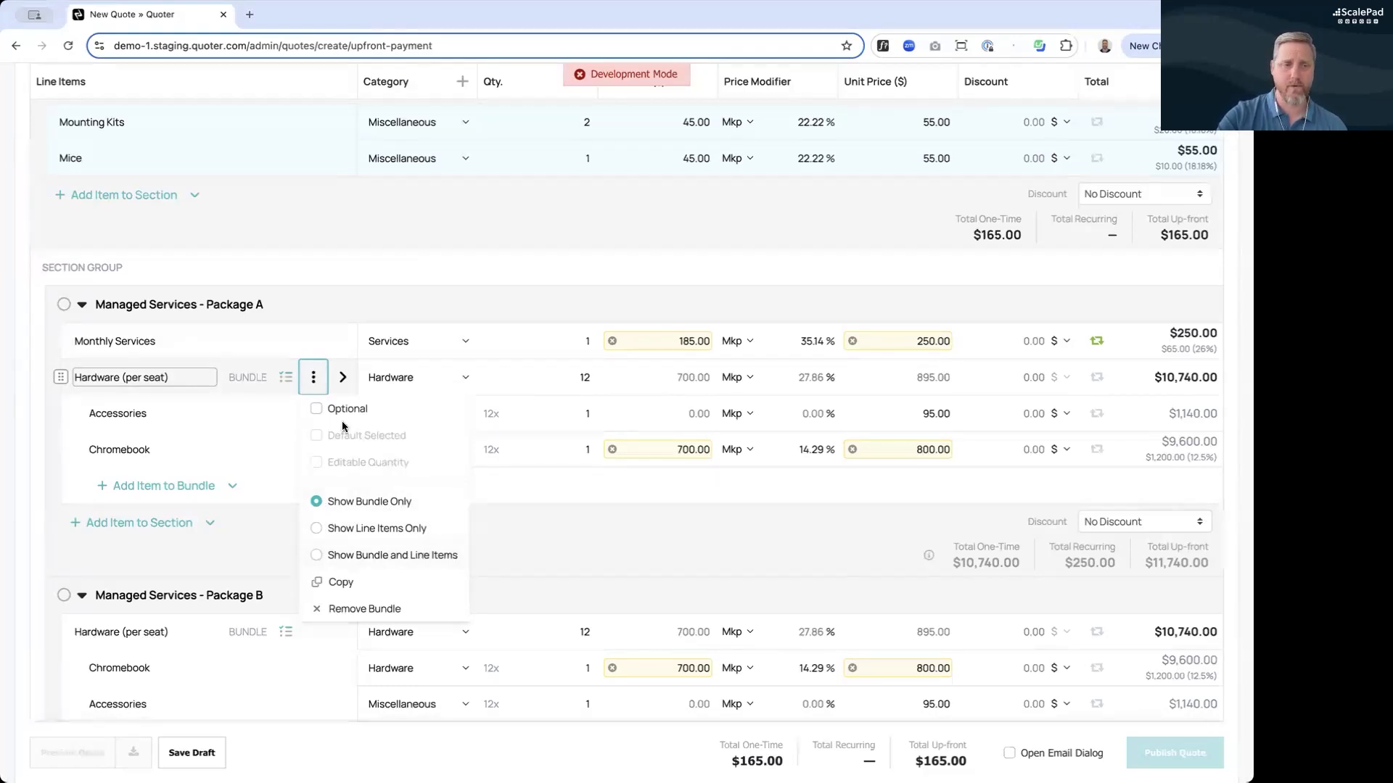
left_click(287, 386)
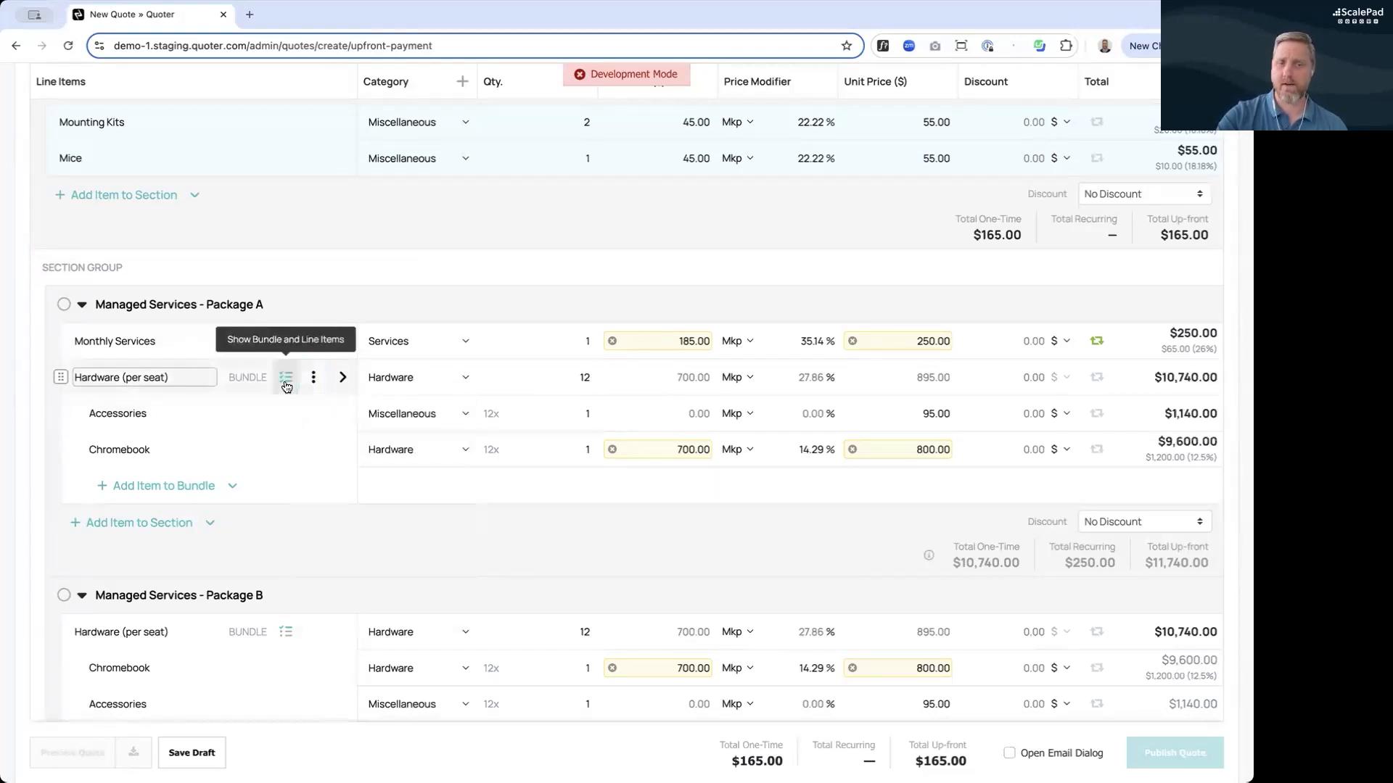
left_click(286, 385)
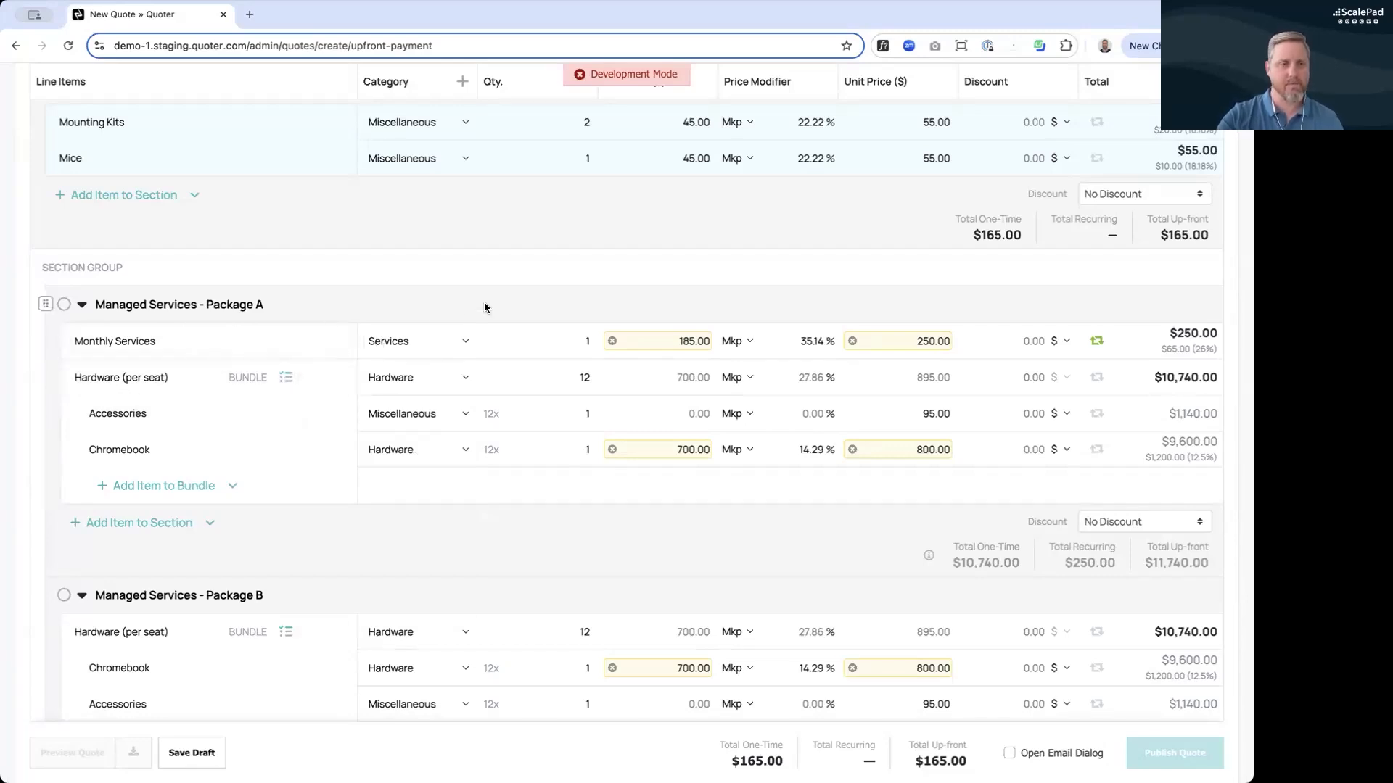
scroll(484, 304, "up", 3)
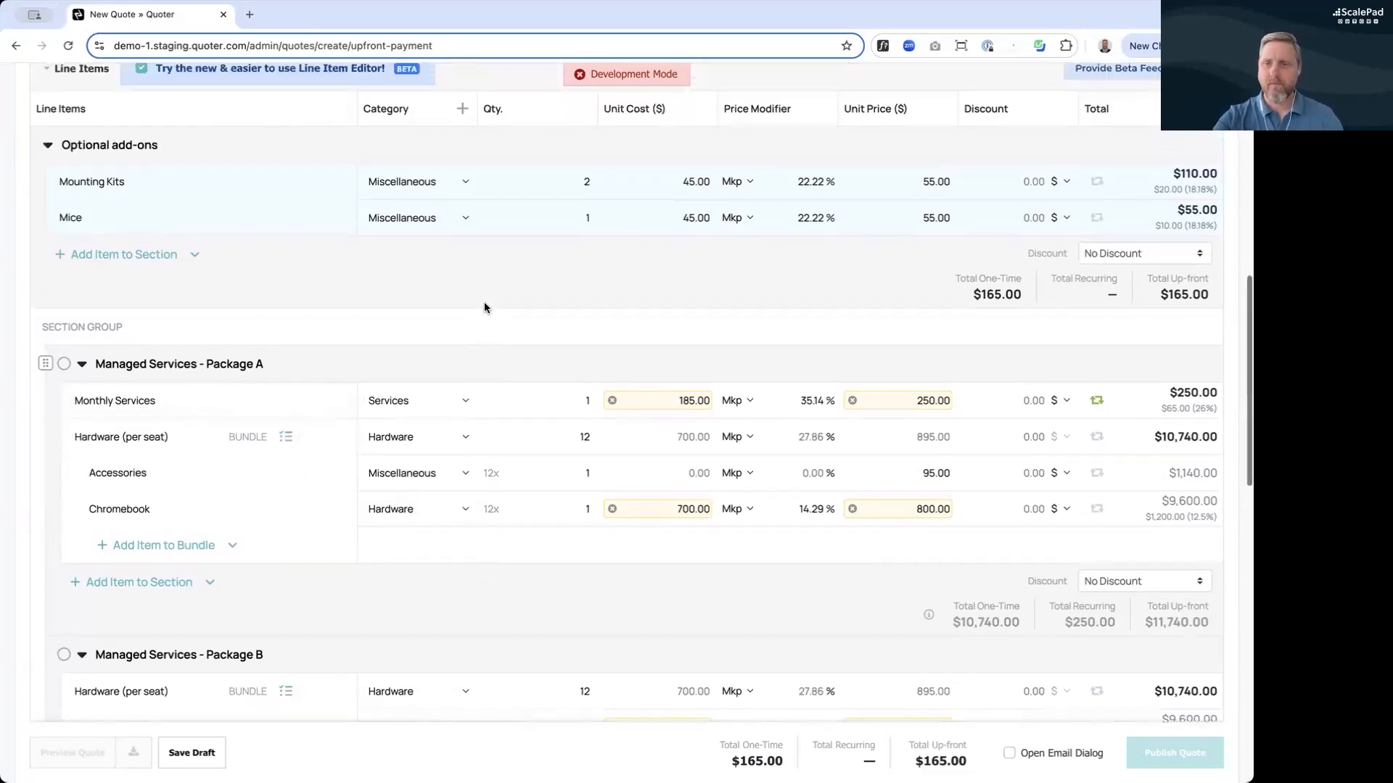
scroll(484, 302, "up", 4)
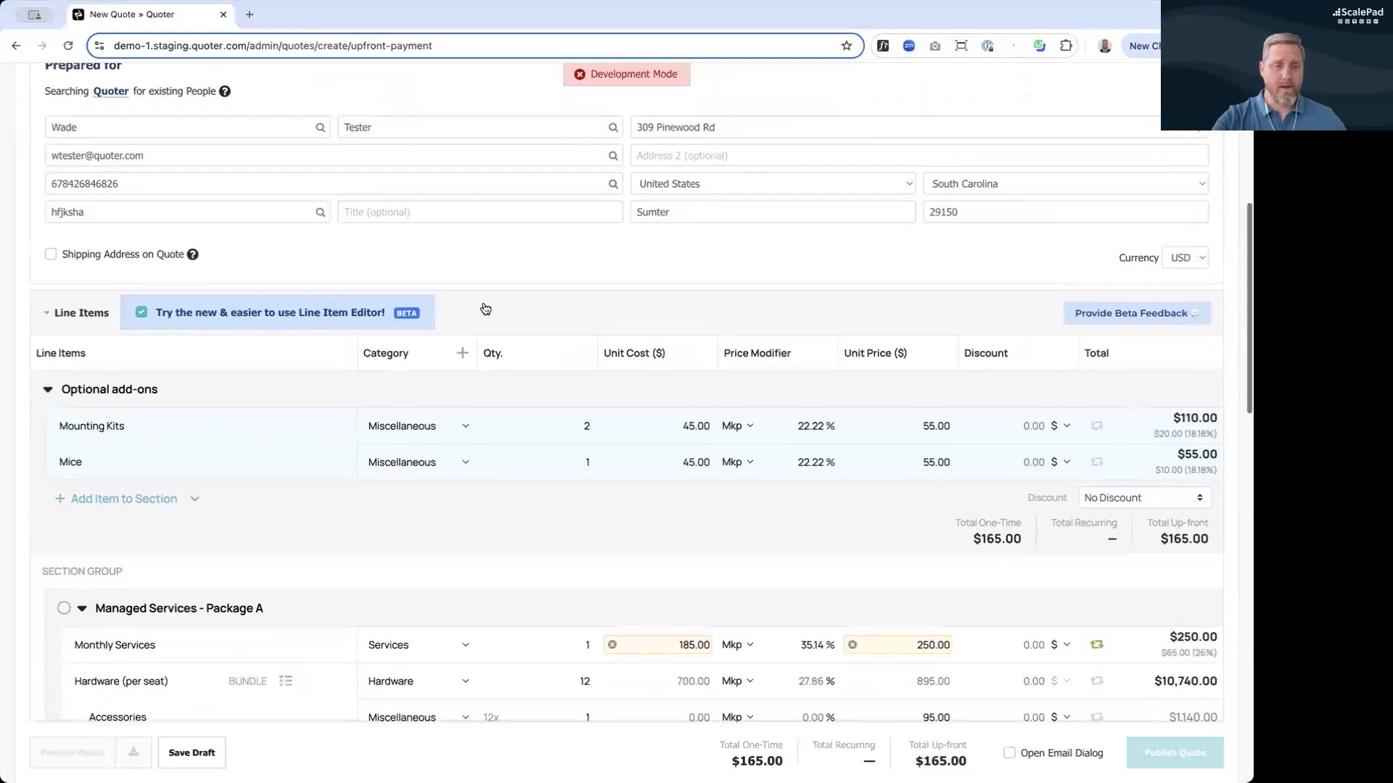
Review the section group's Package A and Package B bundles, items and totals in the beta Line Item Editor.
scroll(485, 308, "down", 3)
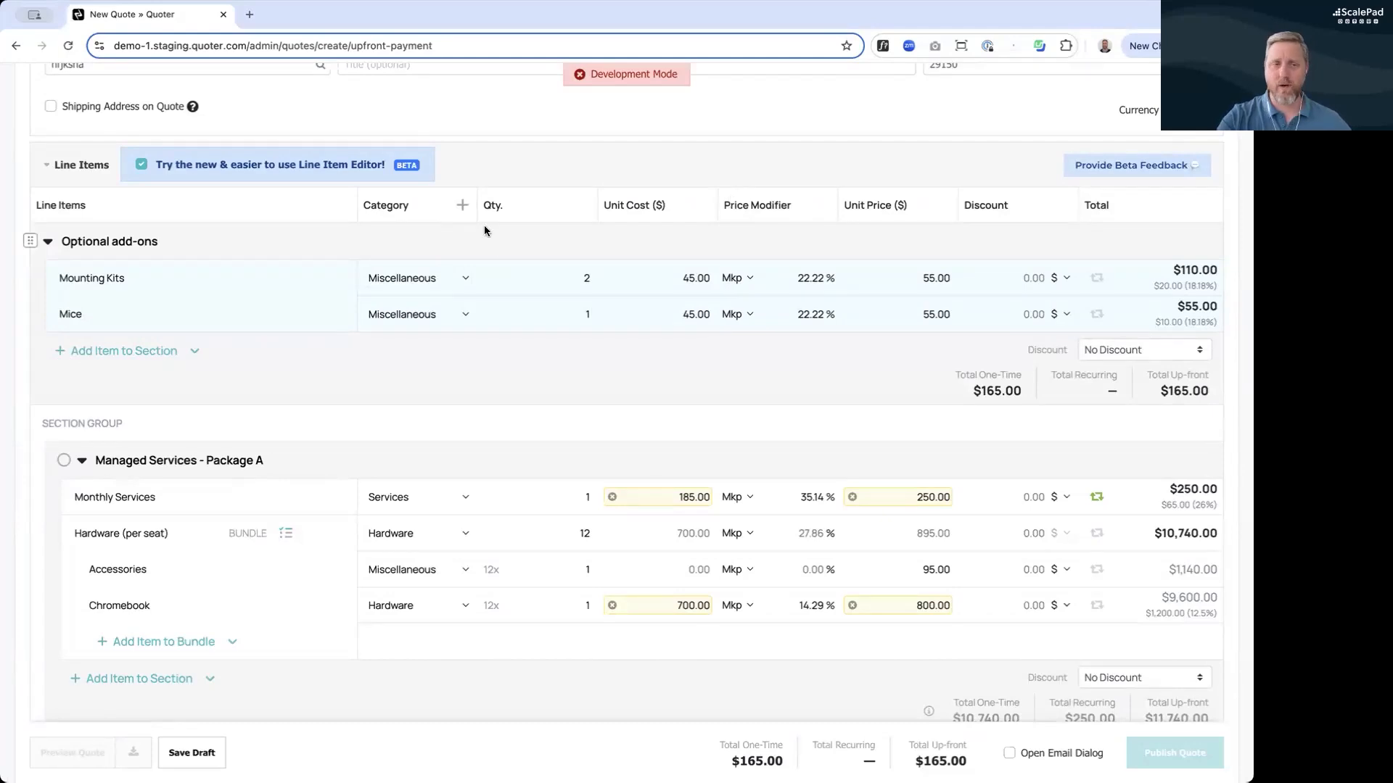
scroll(418, 472, "down", 5)
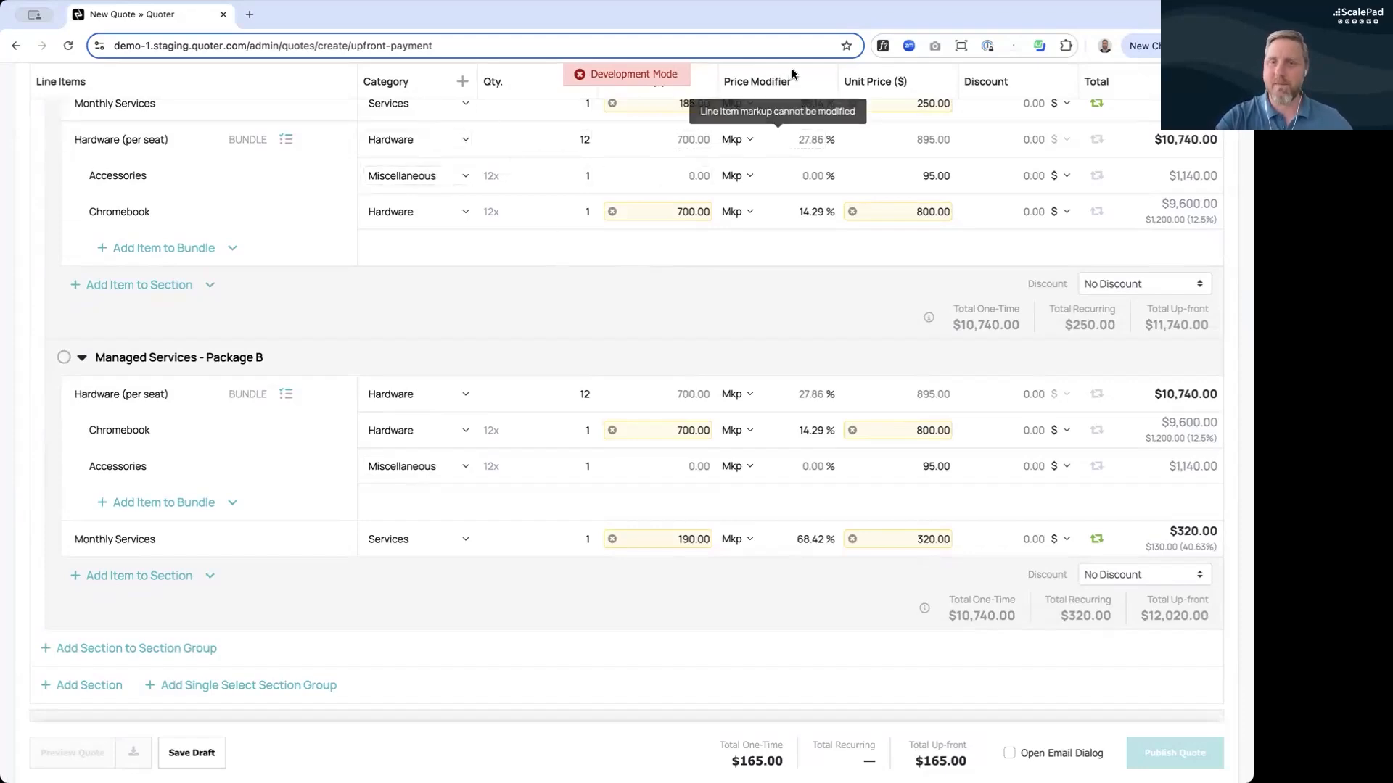
scroll(807, 291, "down", 6)
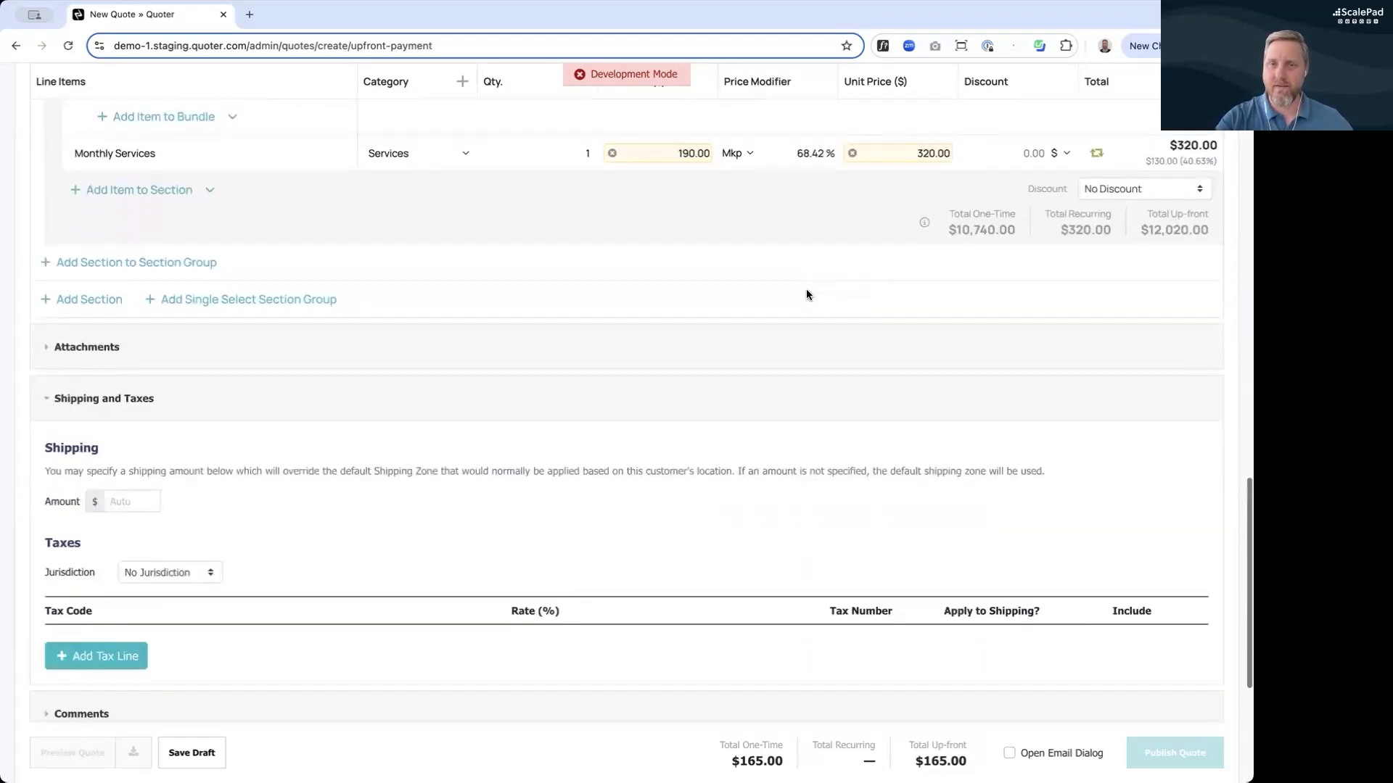
scroll(806, 292, "up", 5)
scroll(806, 292, "up", 5)
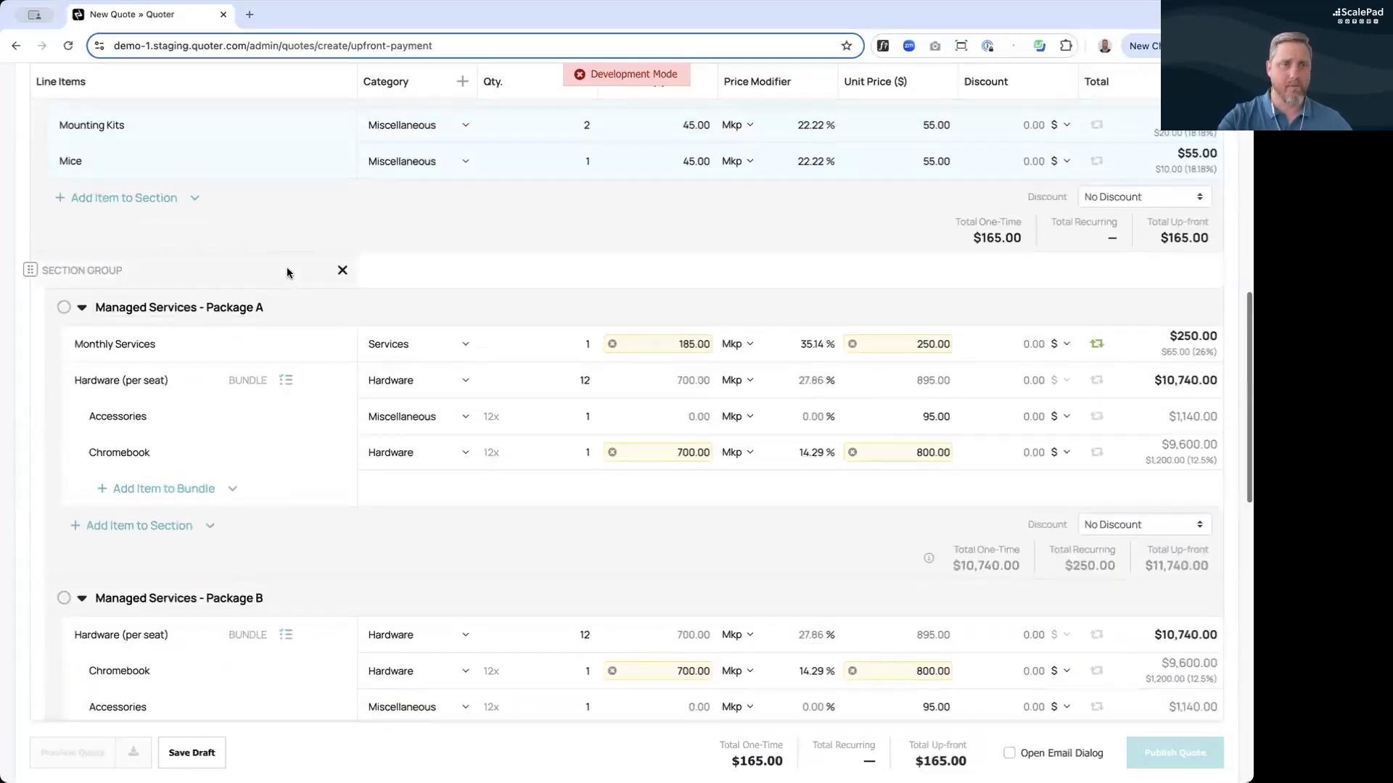
scroll(286, 267, "up", 2)
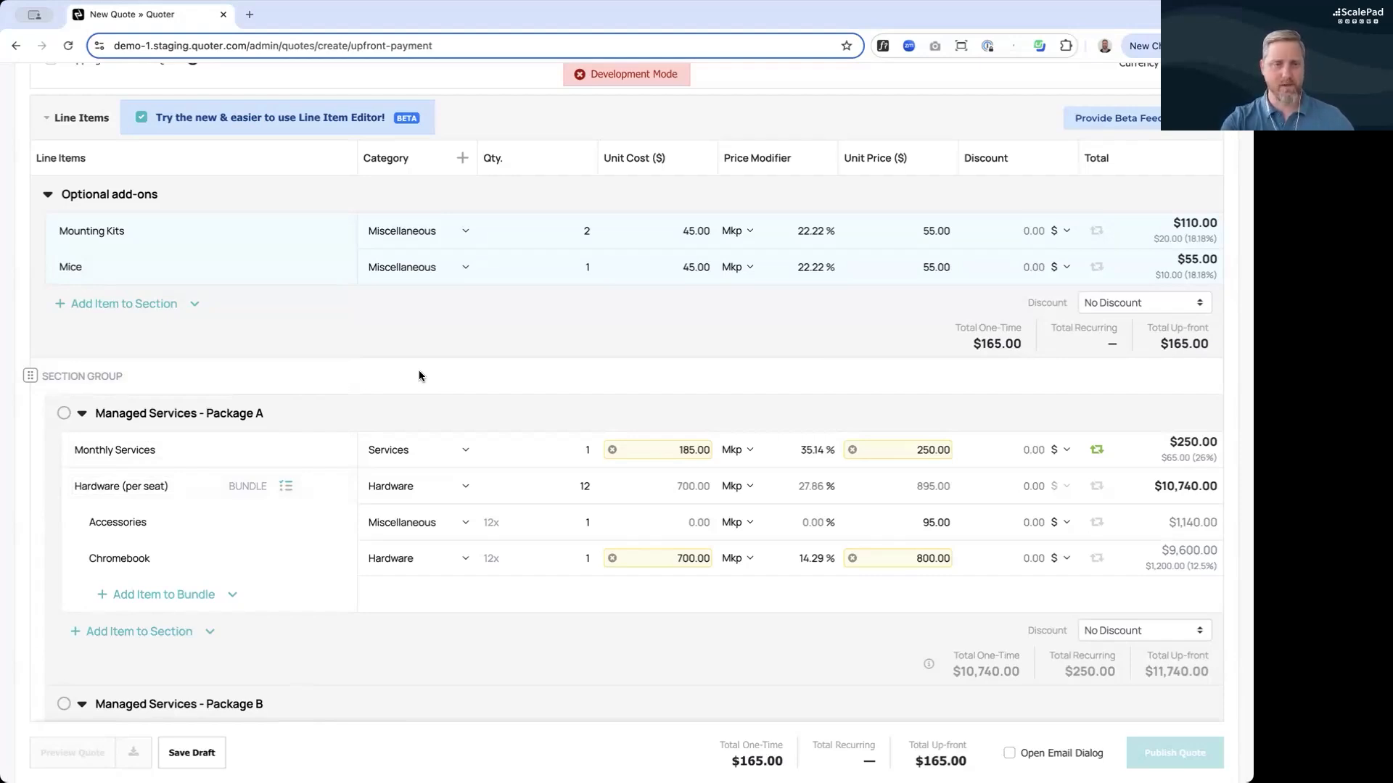
Switch the quote back to the classic line item editor and examine how Packages A and B are laid out.
scroll(266, 322, "up", 3)
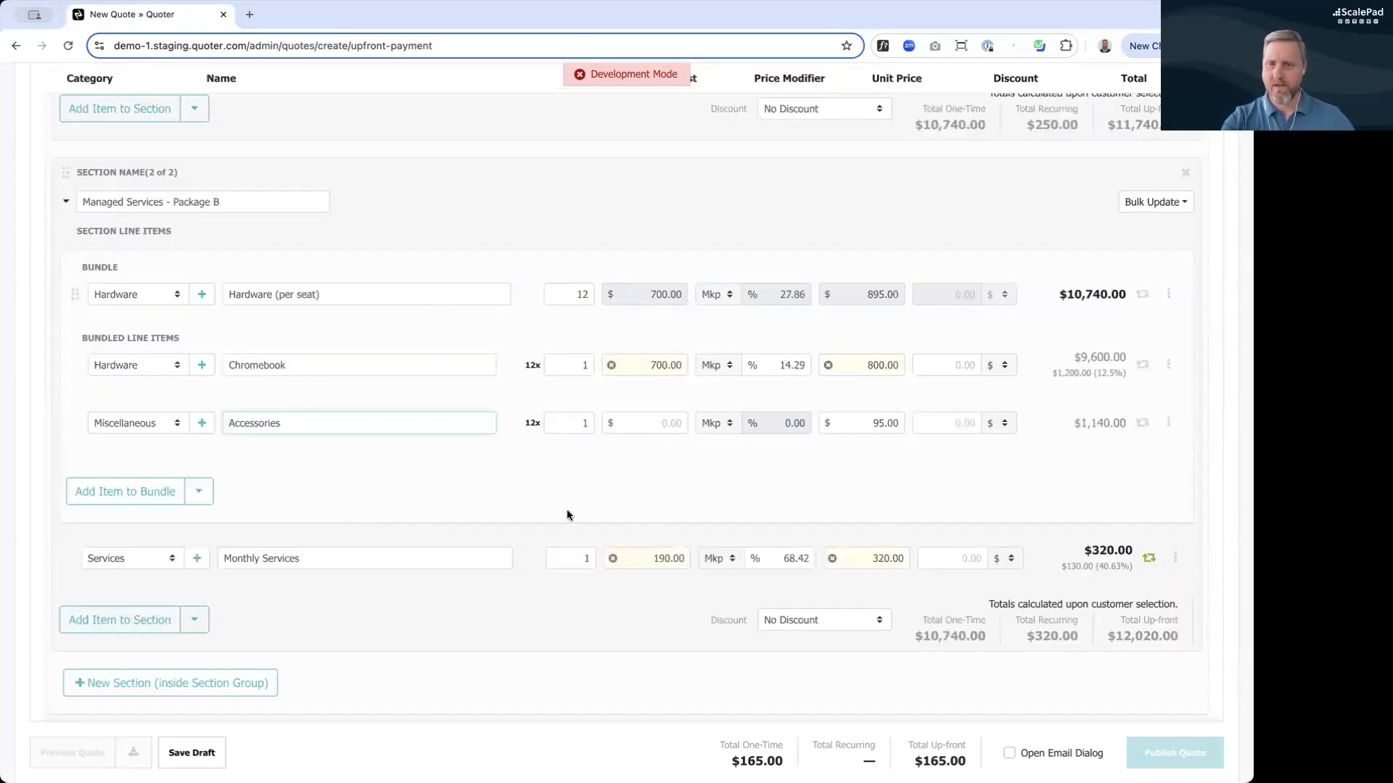
scroll(567, 513, "down", 1)
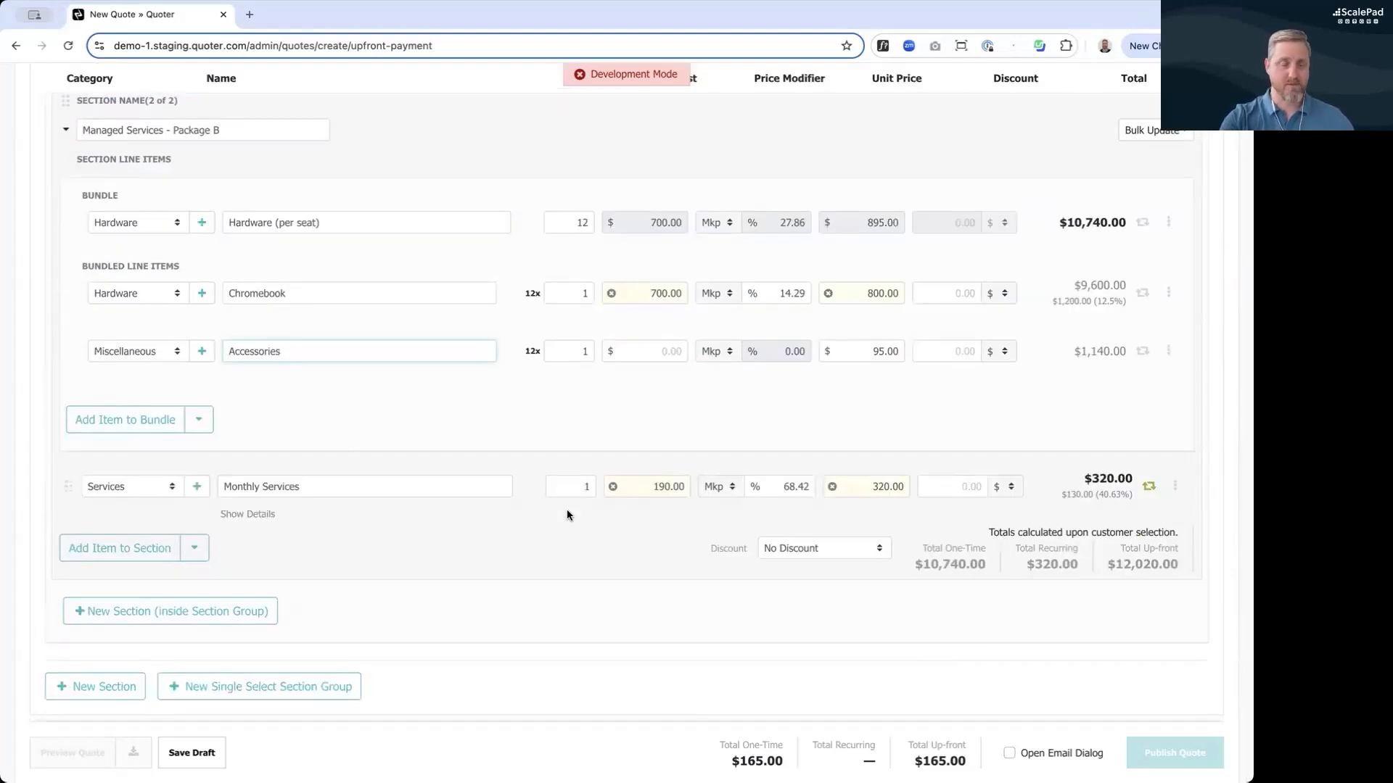
scroll(567, 513, "up", 1)
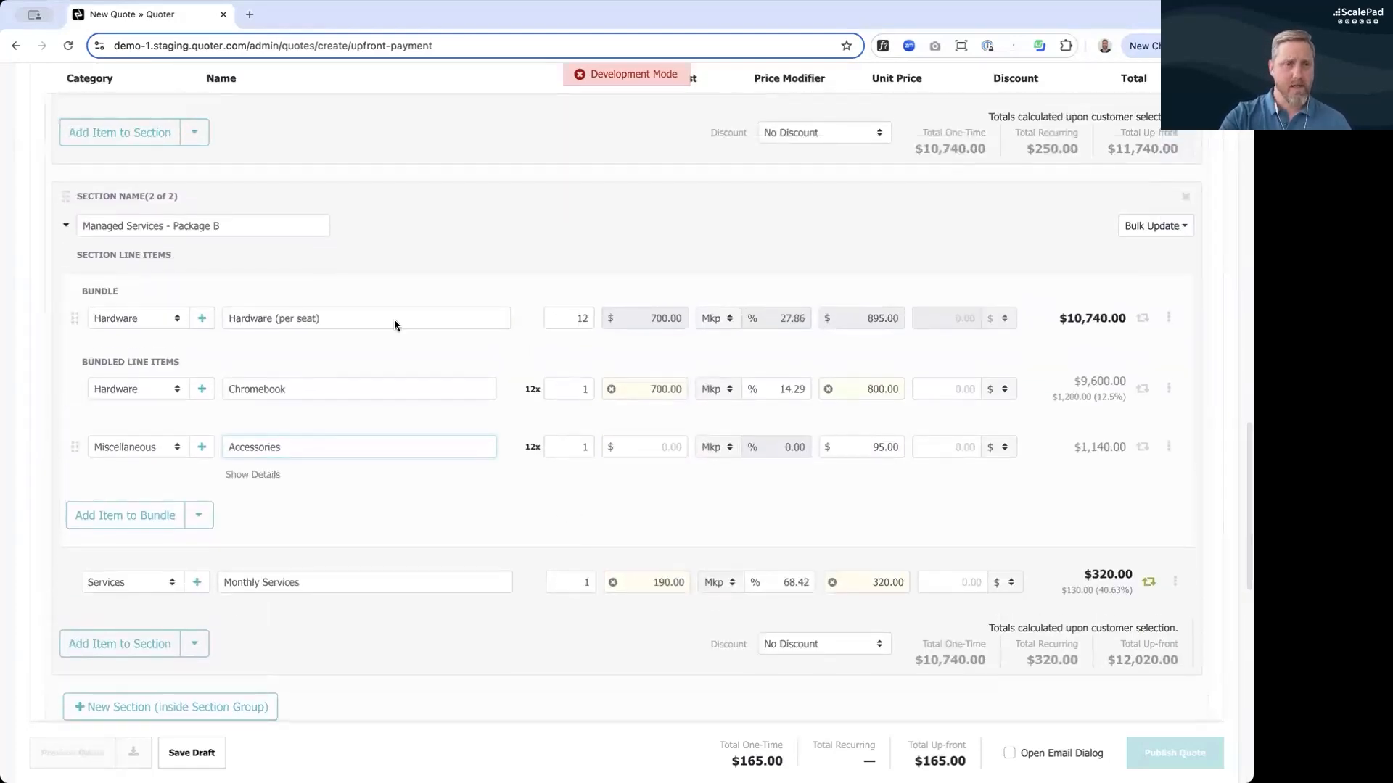
scroll(394, 325, "up", 2)
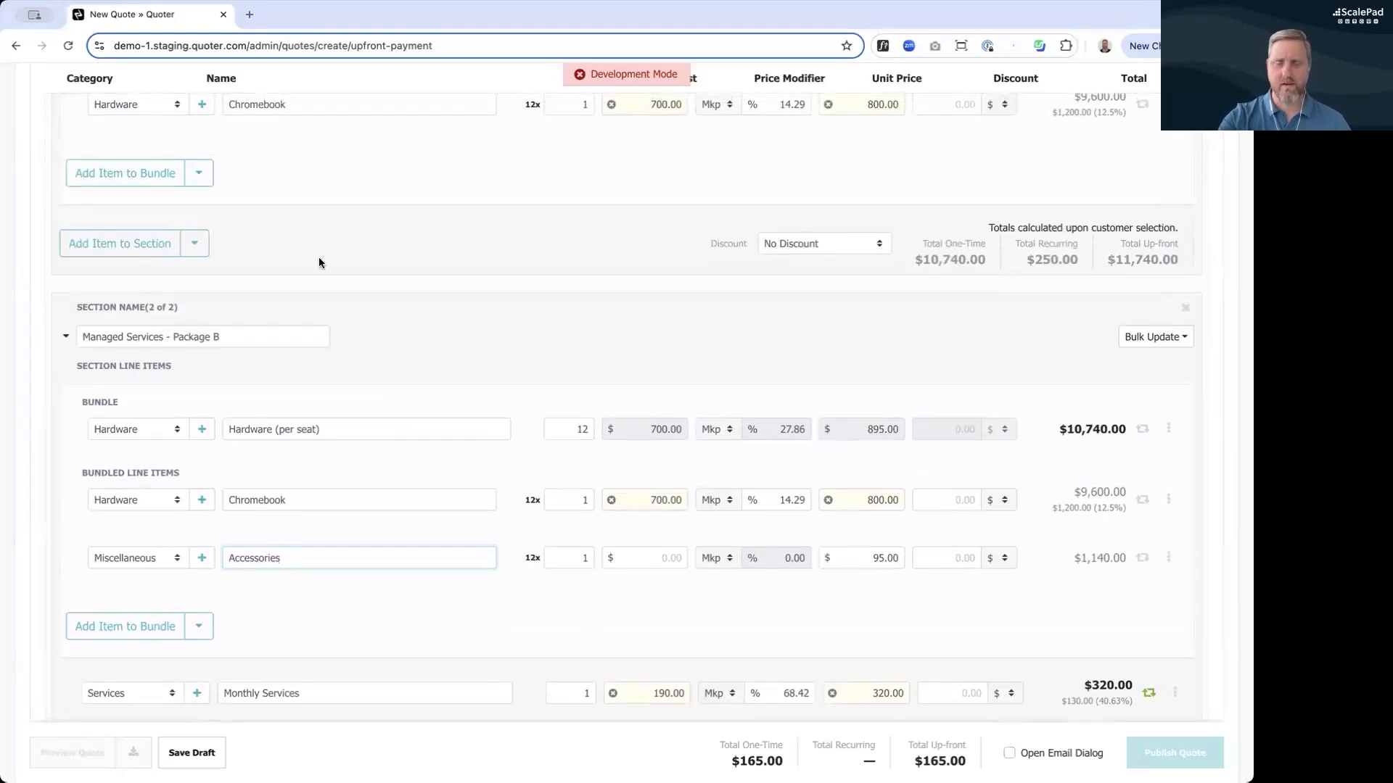
scroll(319, 257, "up", 4)
scroll(320, 257, "up", 2)
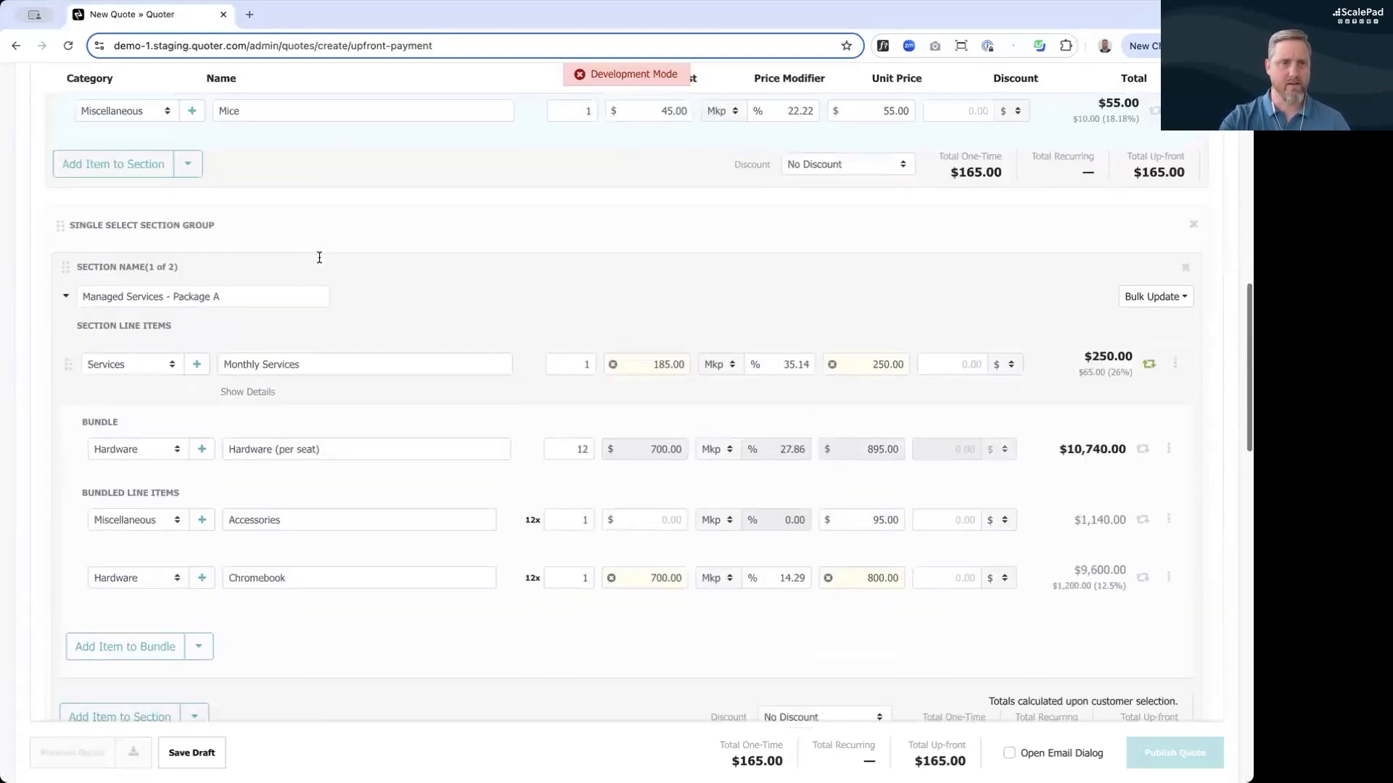
scroll(280, 227, "up", 4)
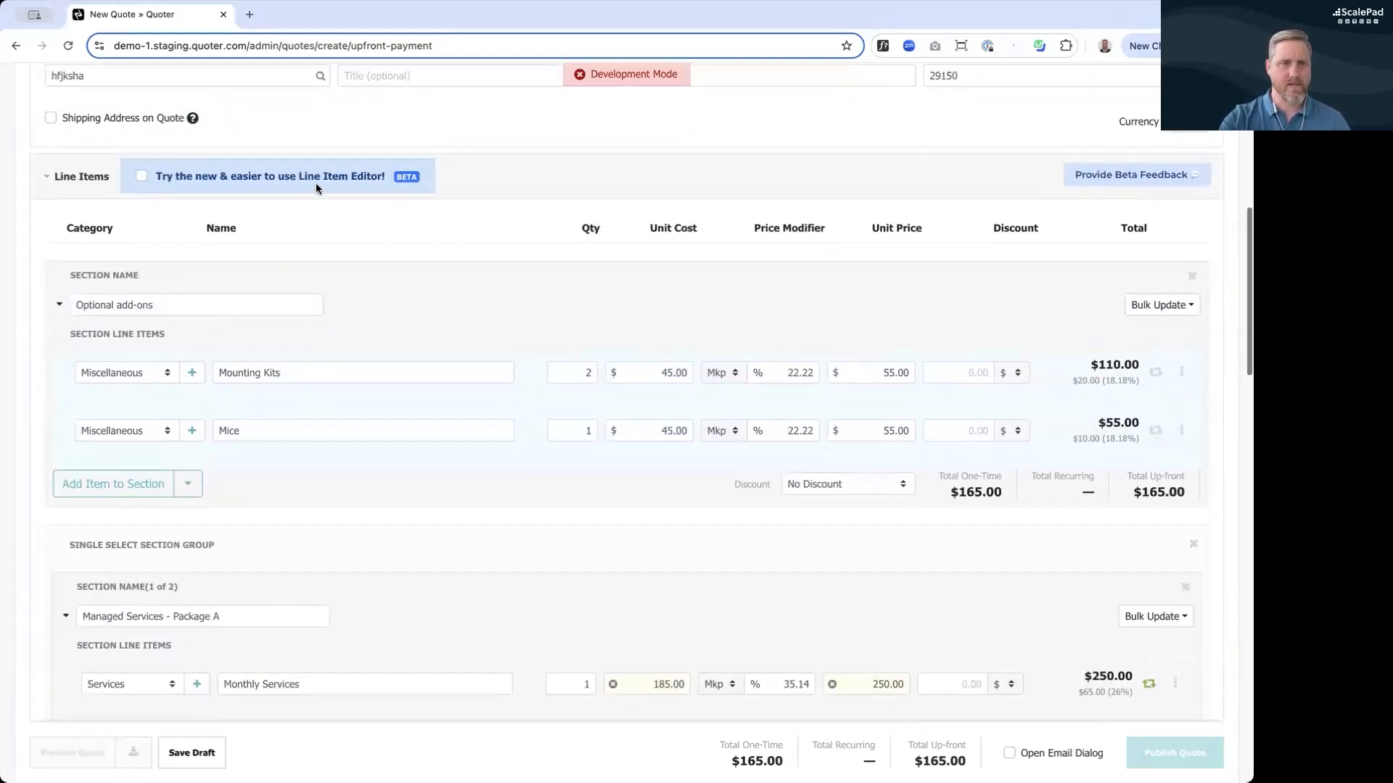
Re-enable the beta Line Item Editor and look over the same section group in it.
left_click(141, 175)
scroll(369, 349, "up", 3)
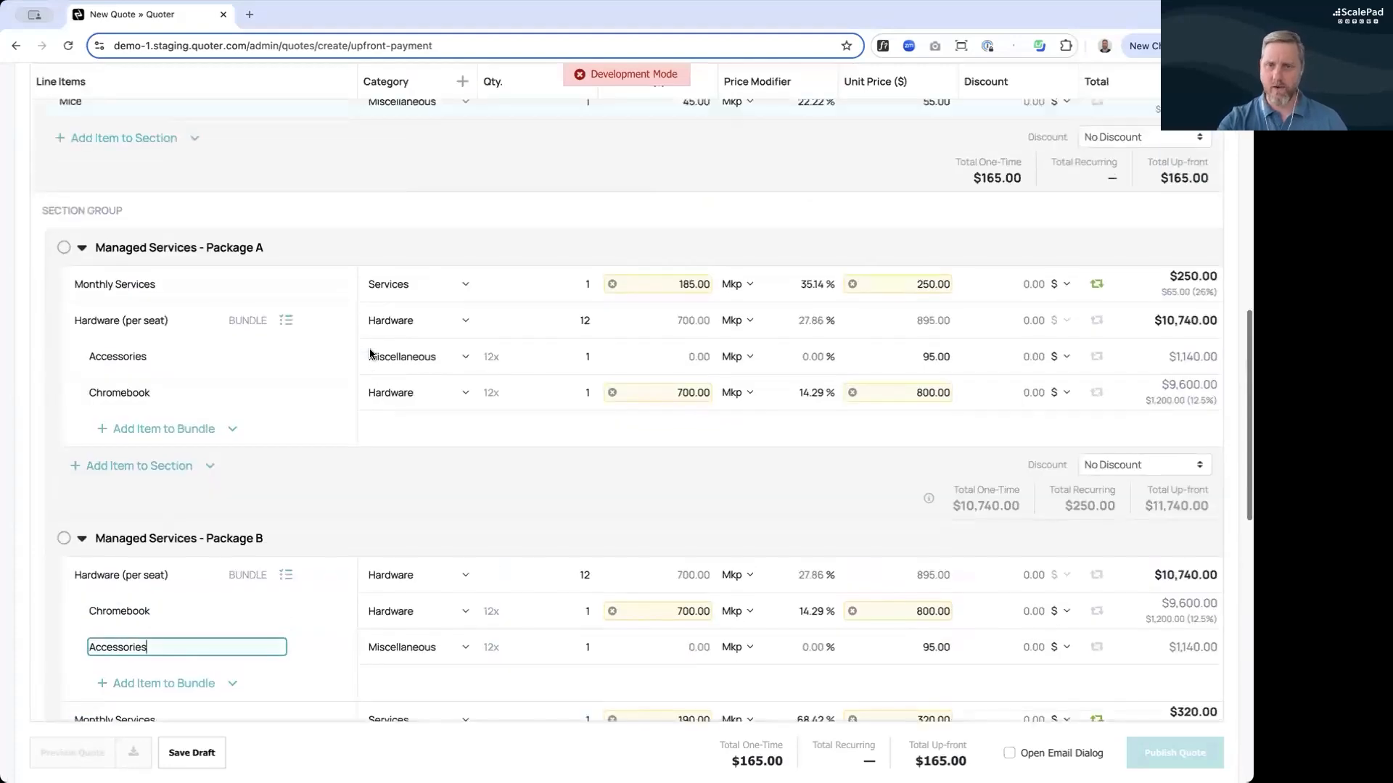
scroll(369, 349, "down", 1)
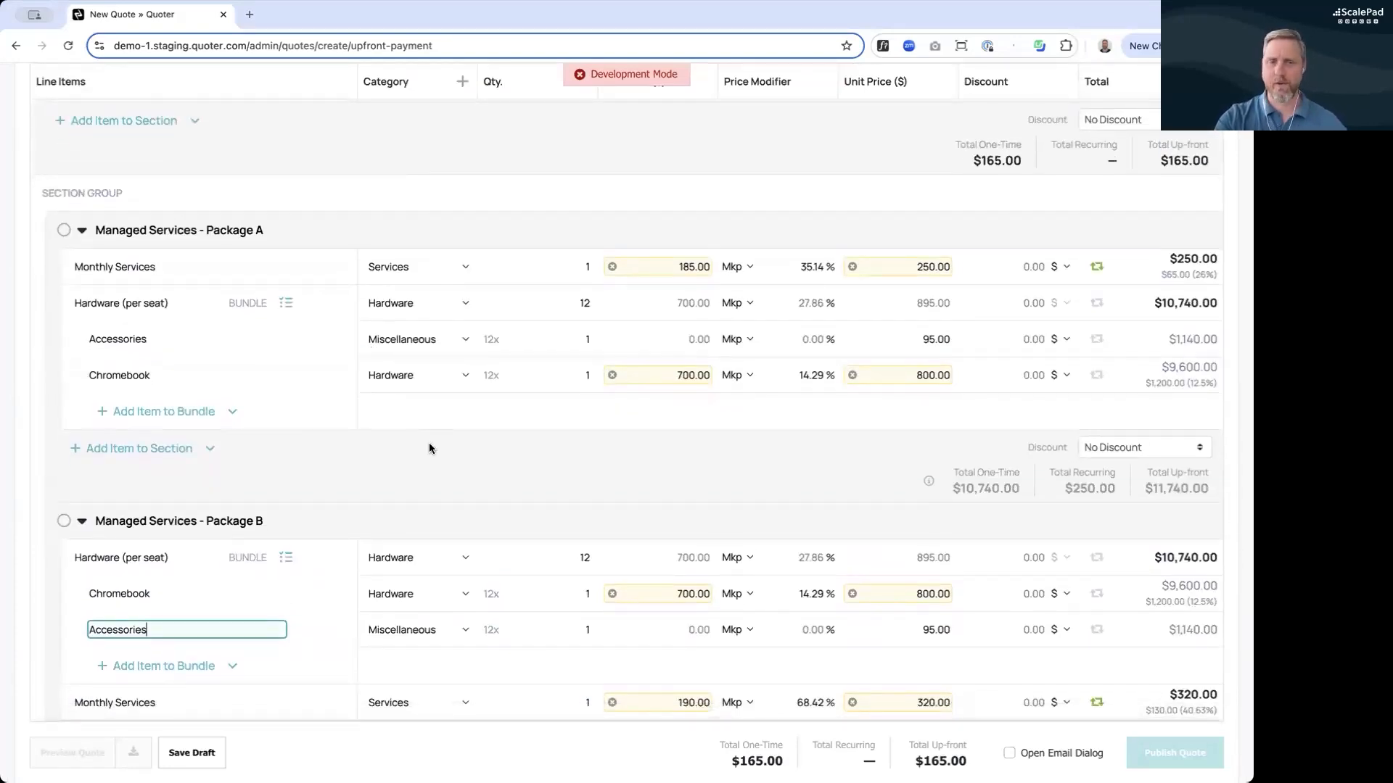
scroll(429, 447, "up", 3)
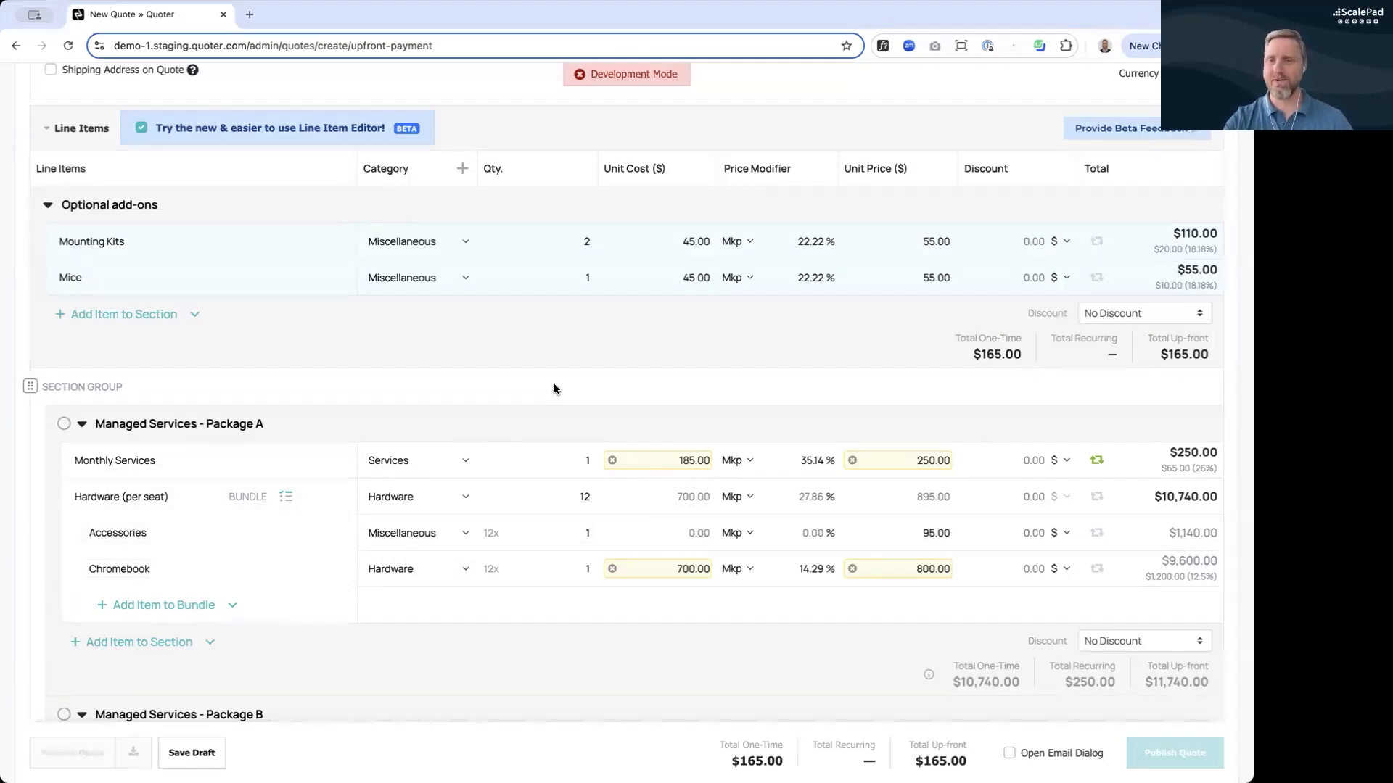
Add a new line item group to Optional add-ons and move it between Monthly Services and Hardware (per seat) in Package A.
scroll(555, 383, "up", 3)
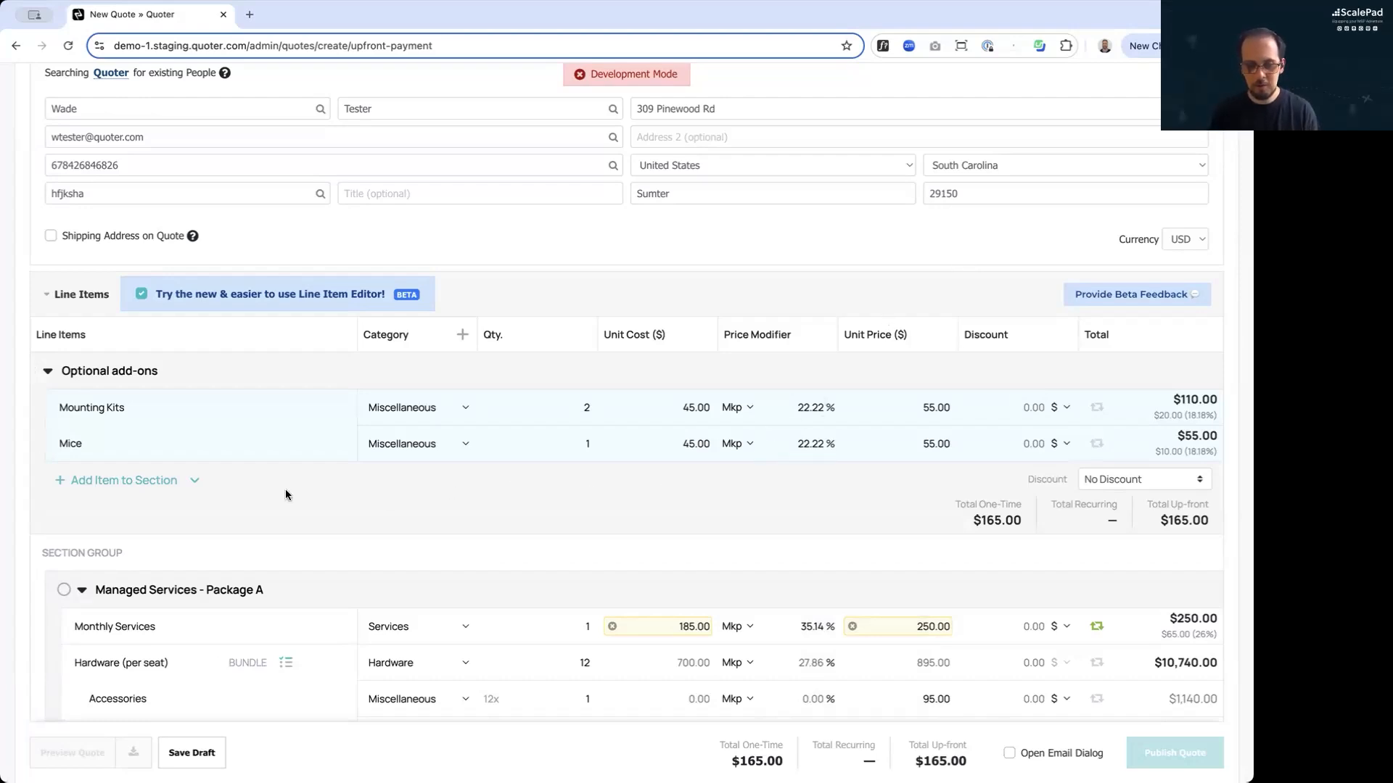
left_click(196, 483)
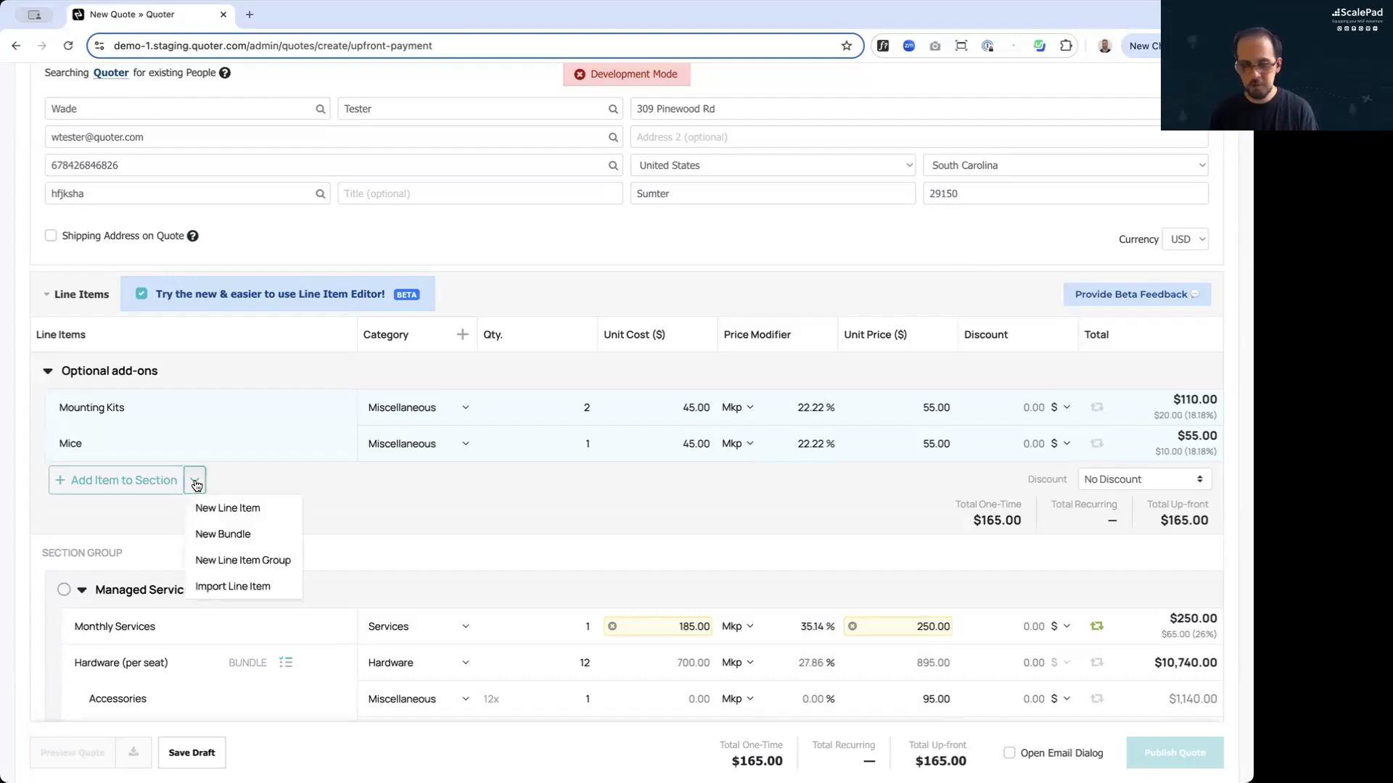
left_click(251, 561)
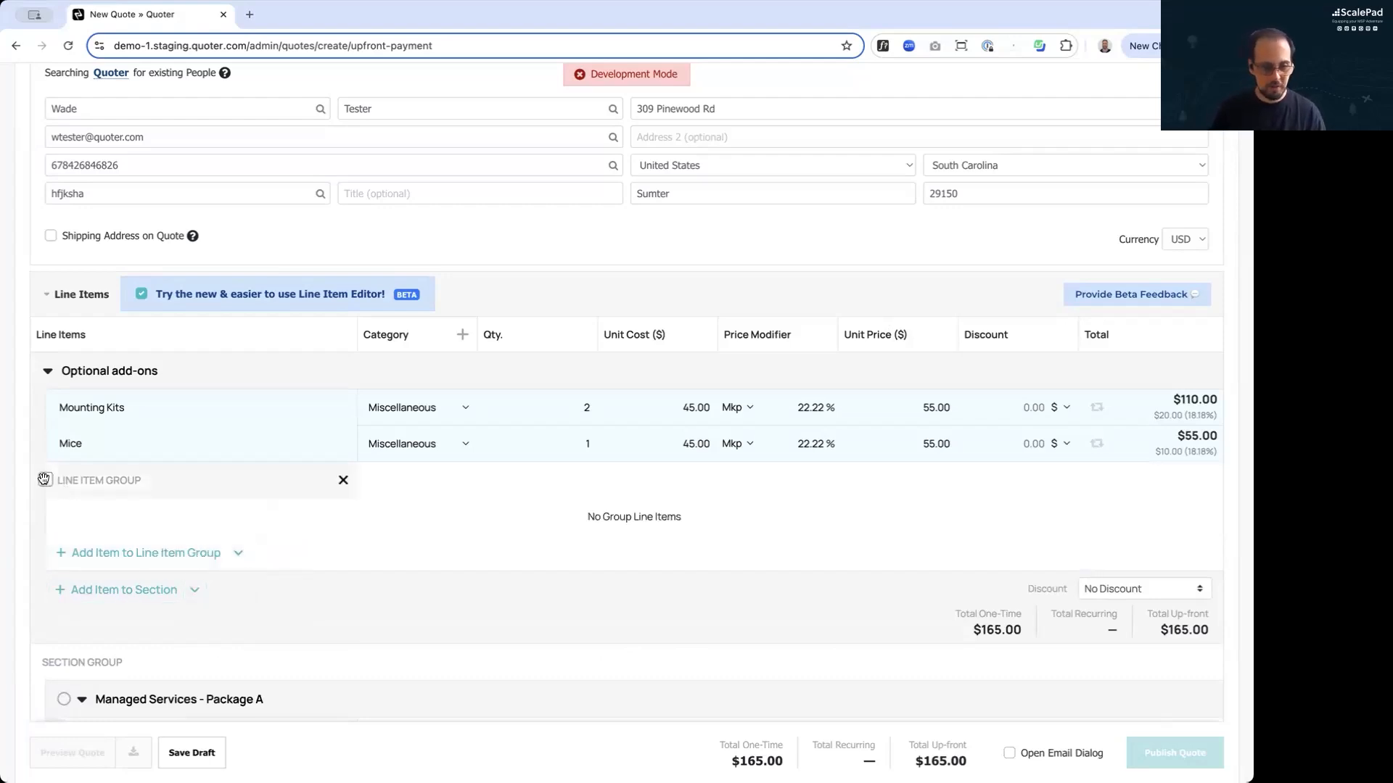
left_click_drag(56, 443, 136, 394)
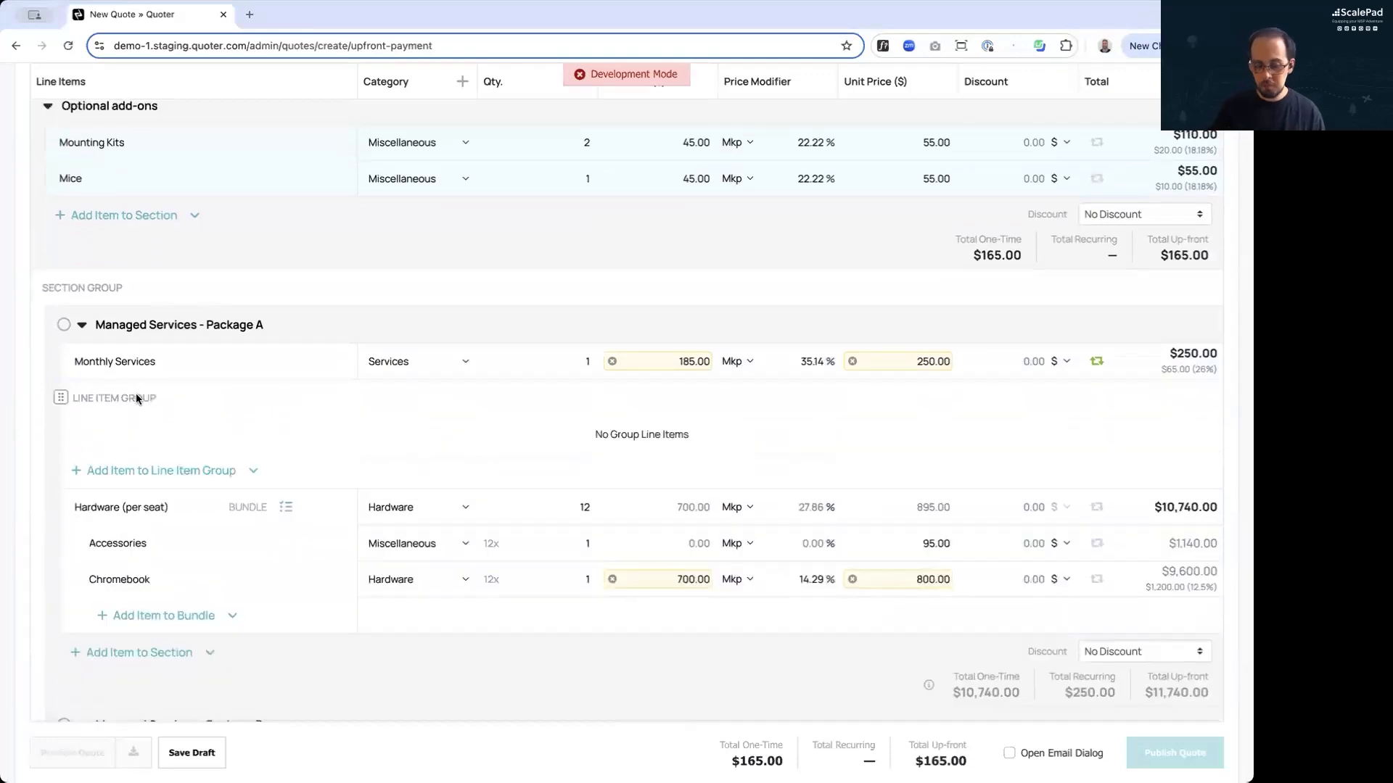
Add the 3D Glass Bundle from the Quoter catalog to Package A's line item group.
left_click(178, 472)
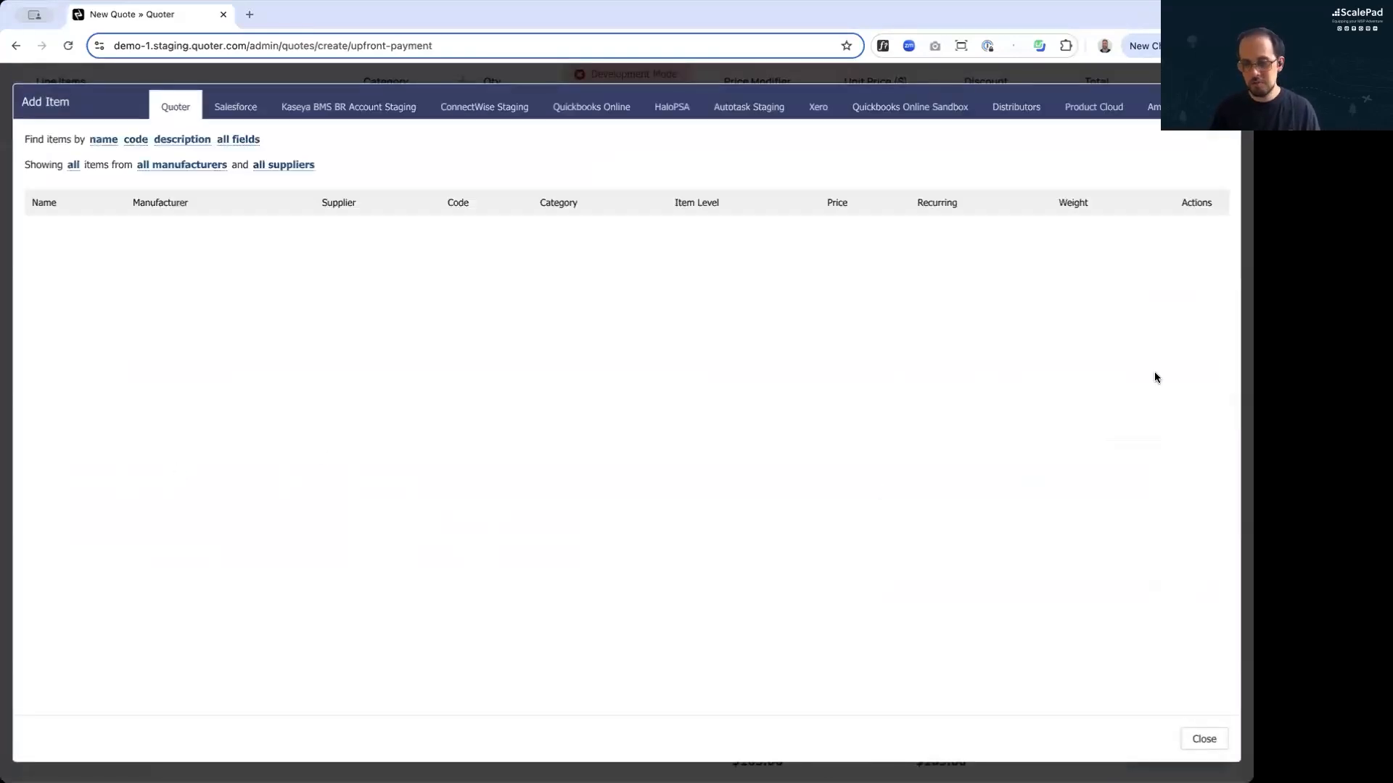
left_click(1193, 349)
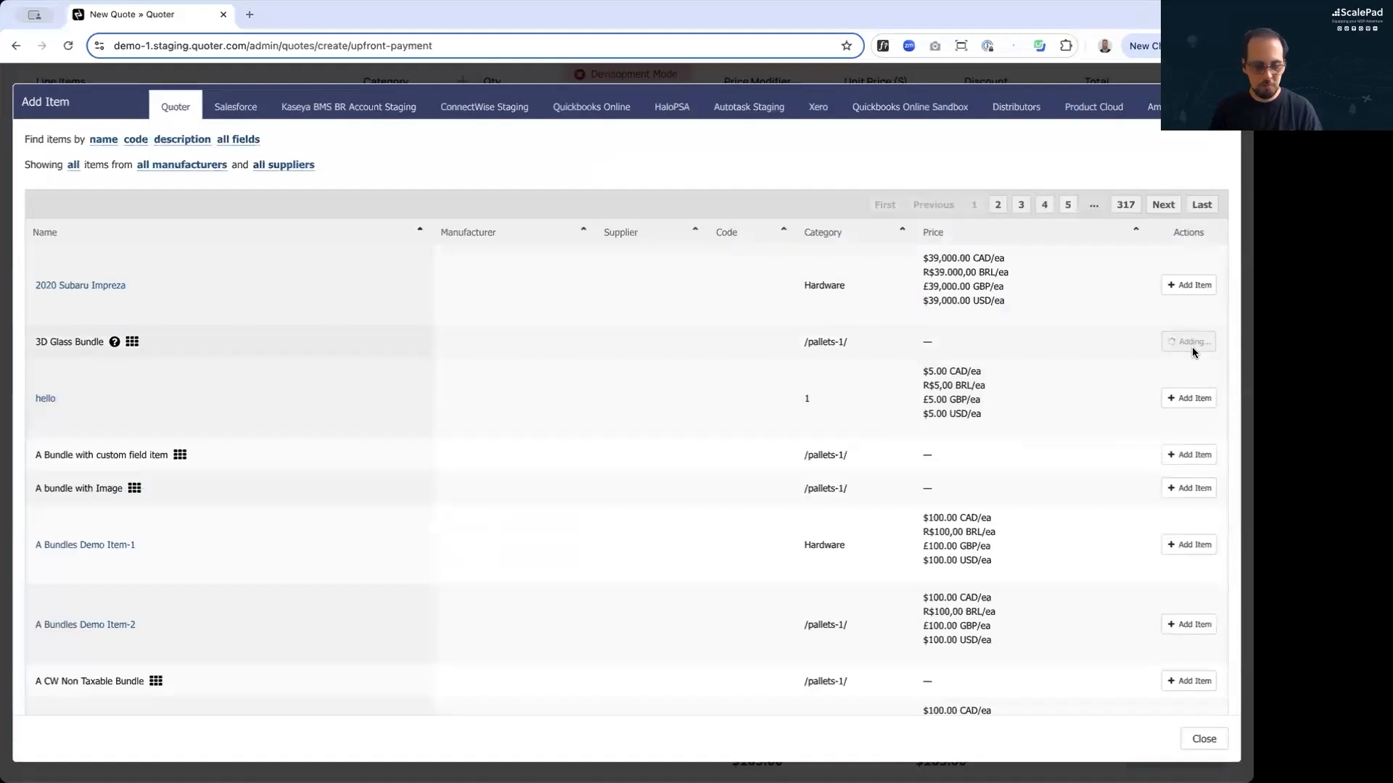
left_click(1204, 738)
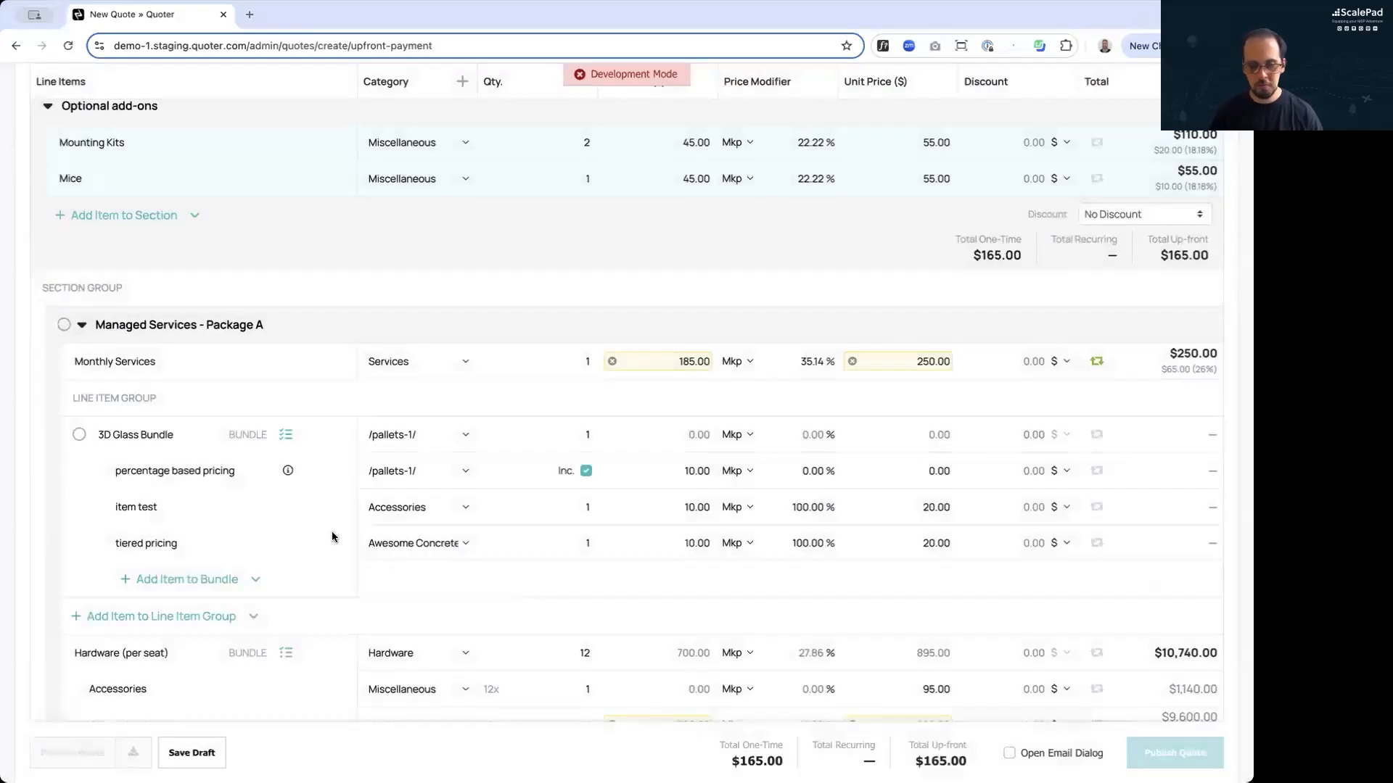
Duplicate the 3D Glass Bundle within the line item group.
mouse_move(332, 531)
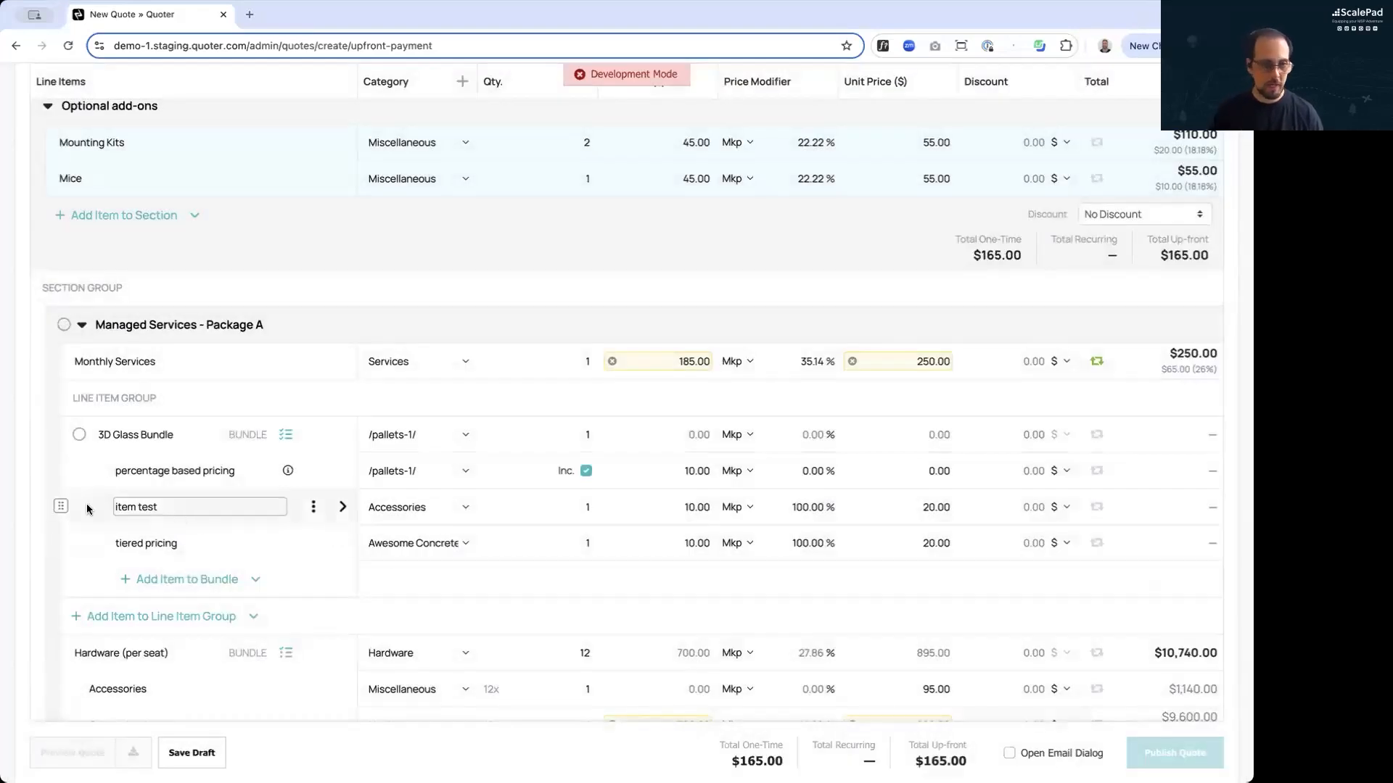
left_click(314, 435)
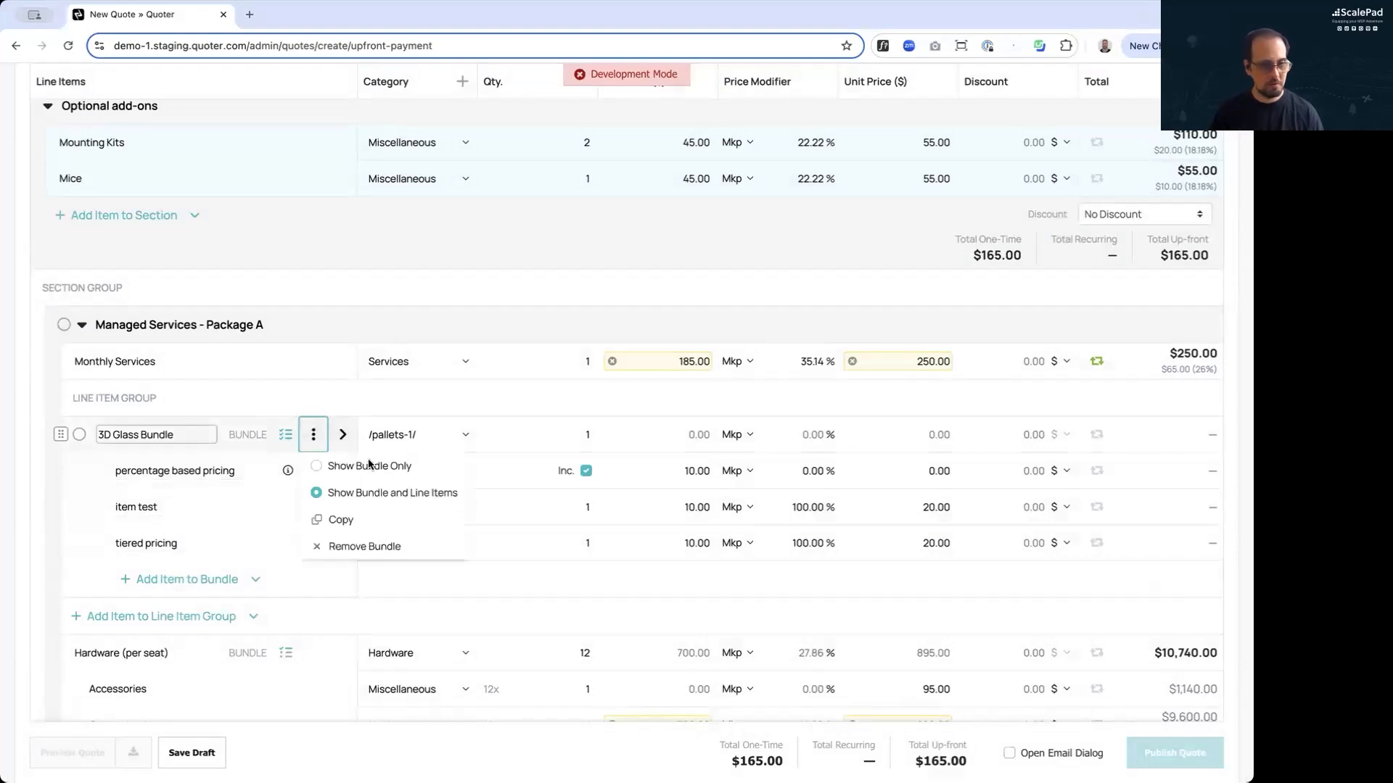
left_click(360, 521)
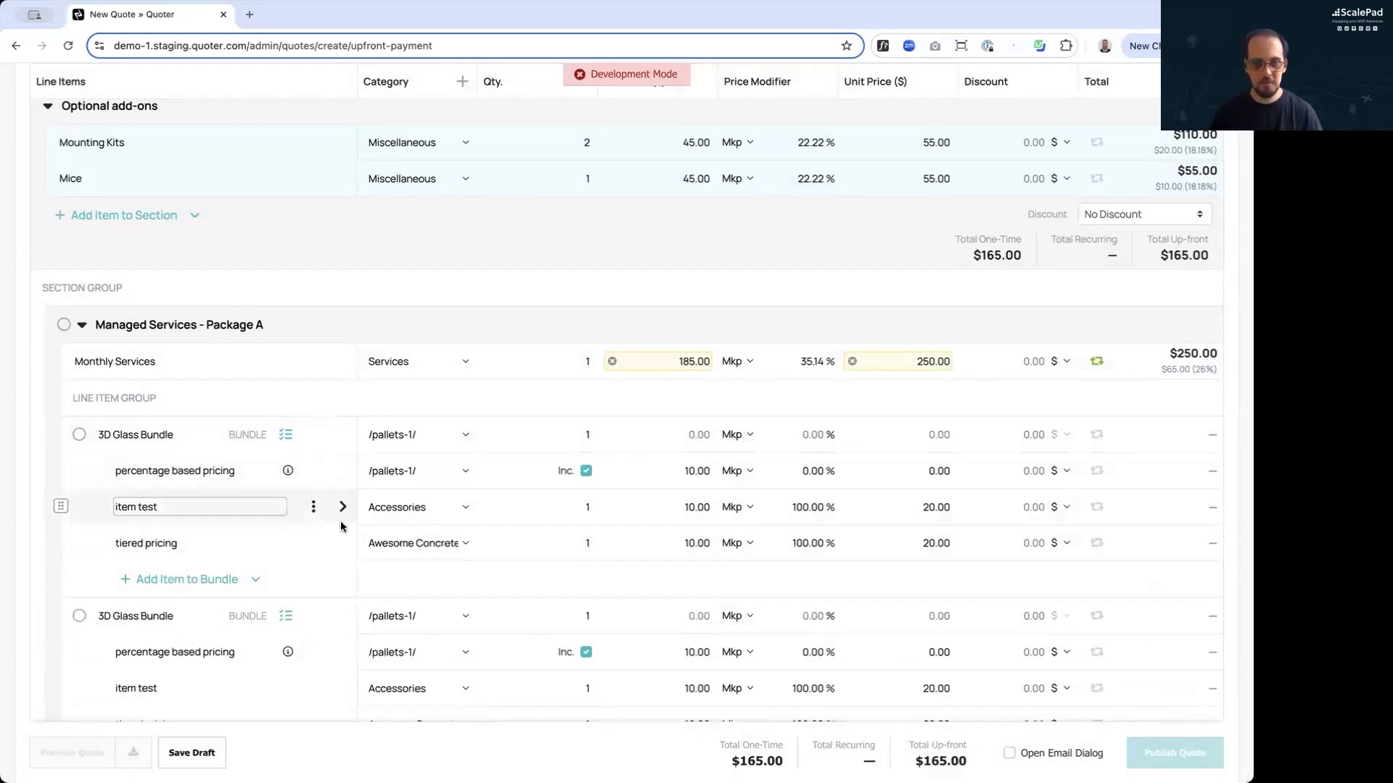
Move the line item group with both 3D Glass Bundles above Monthly Services in Package A.
scroll(341, 527, "down", 2)
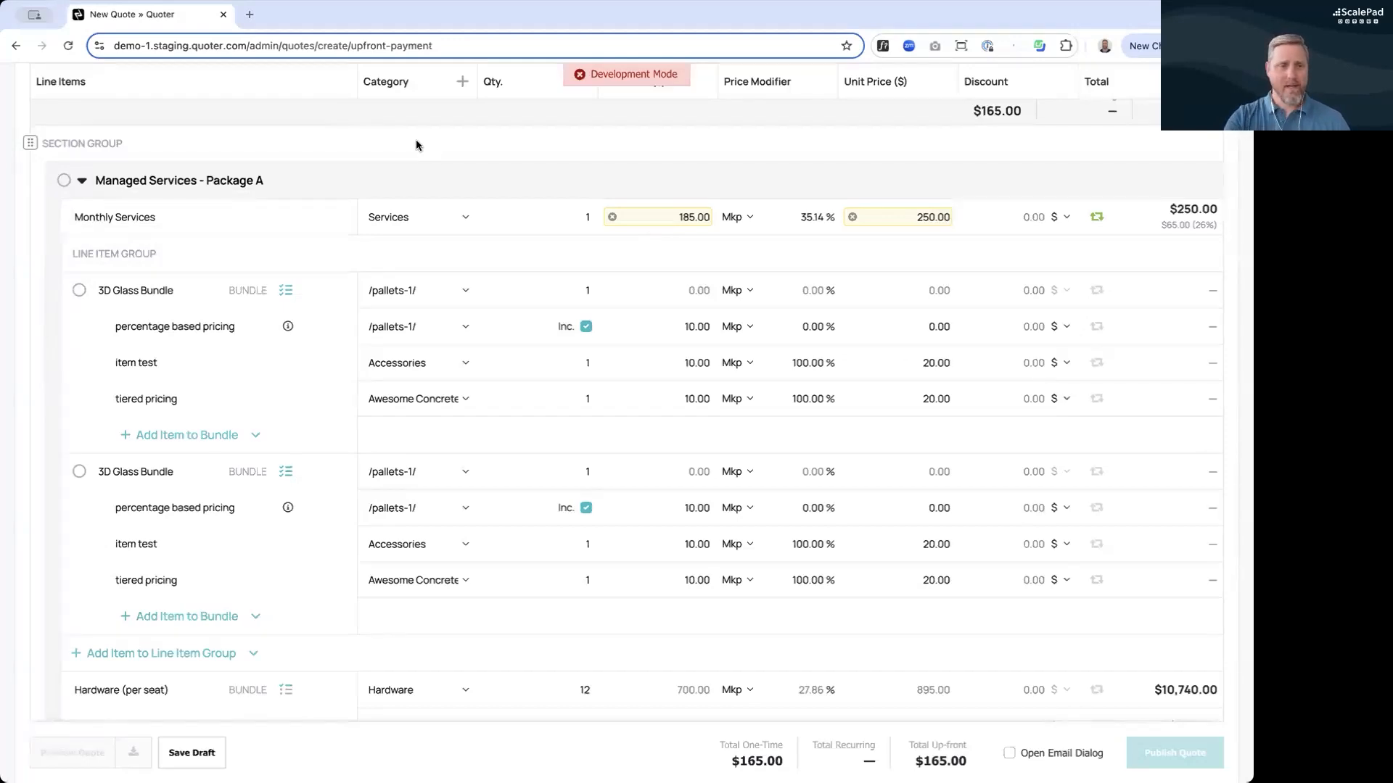
mouse_move(127, 250)
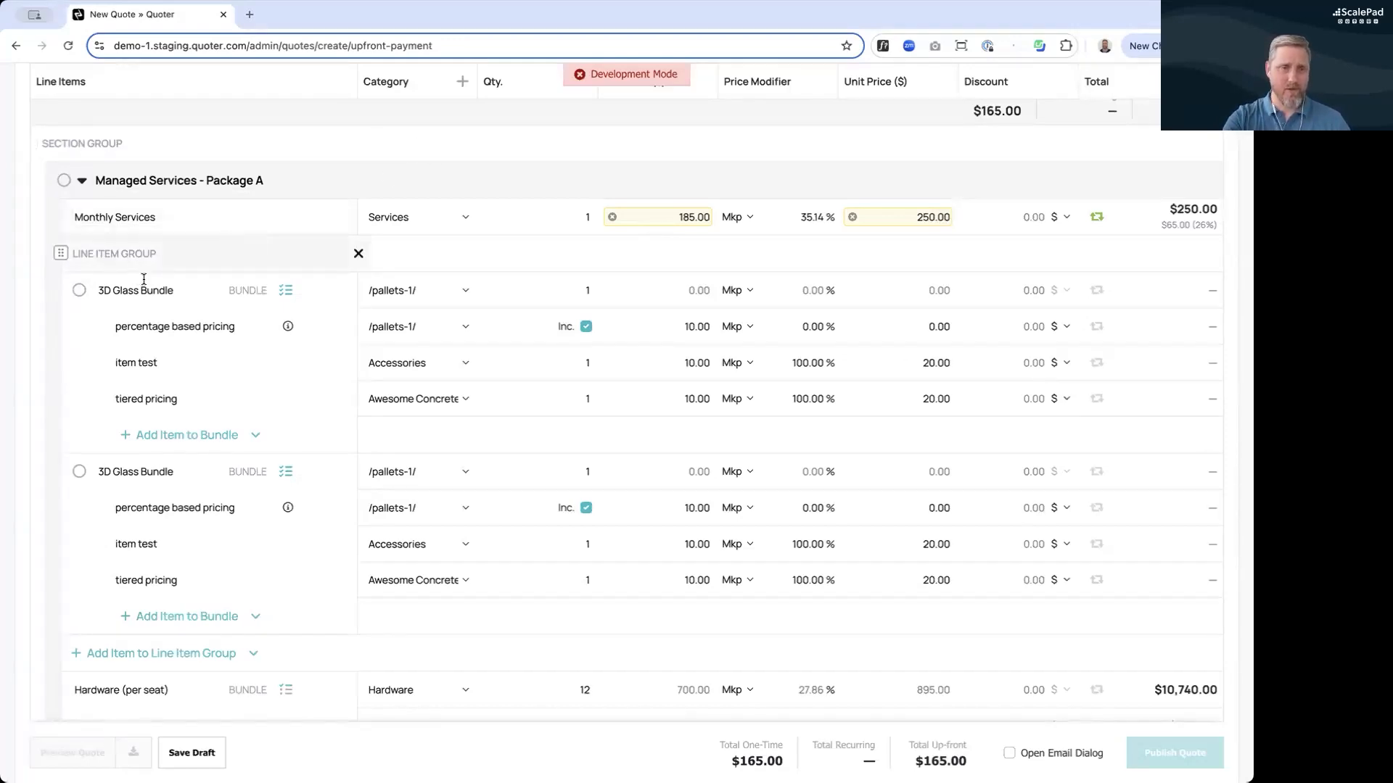
mouse_move(136, 280)
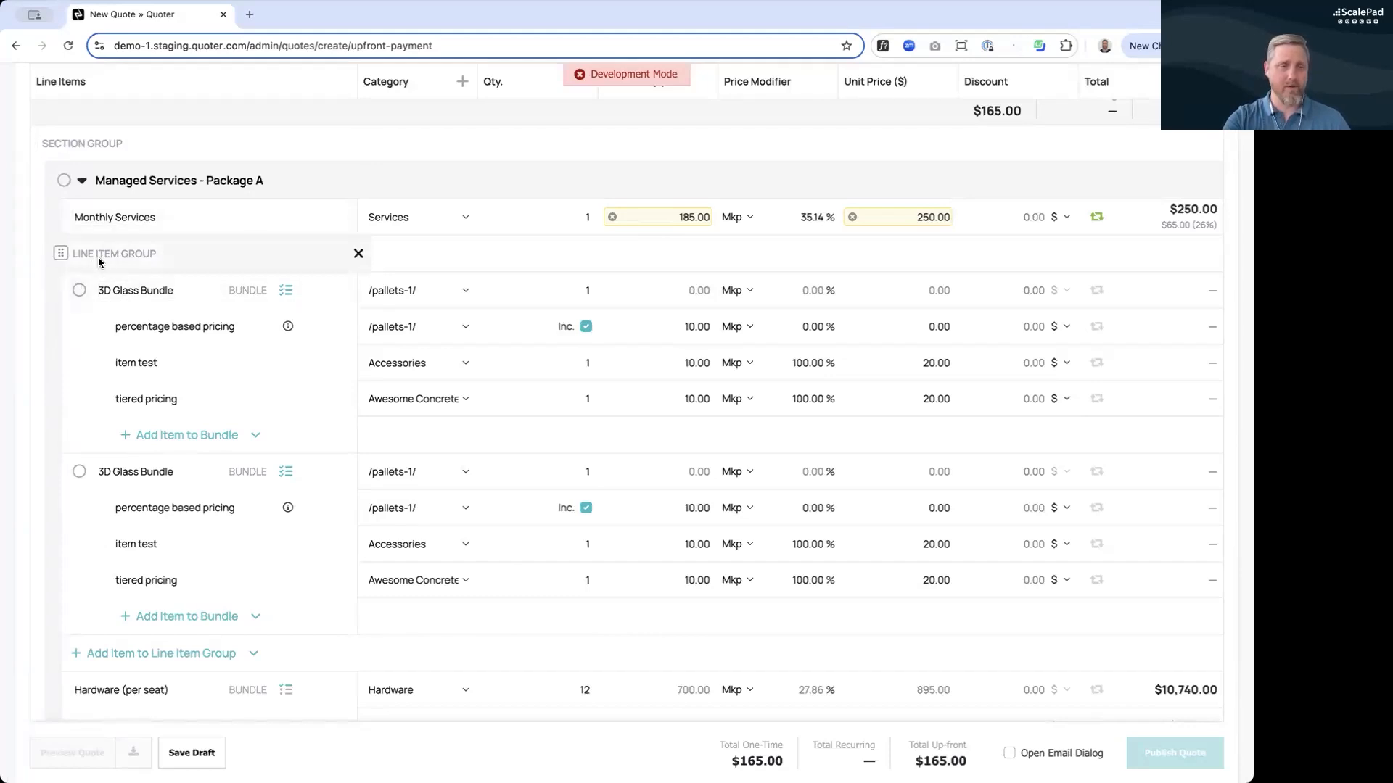
left_click_drag(60, 254, 102, 214)
Move the line item group out of Package A into the Optional add-ons section, placing it above Mounting Kits.
mouse_move(88, 180)
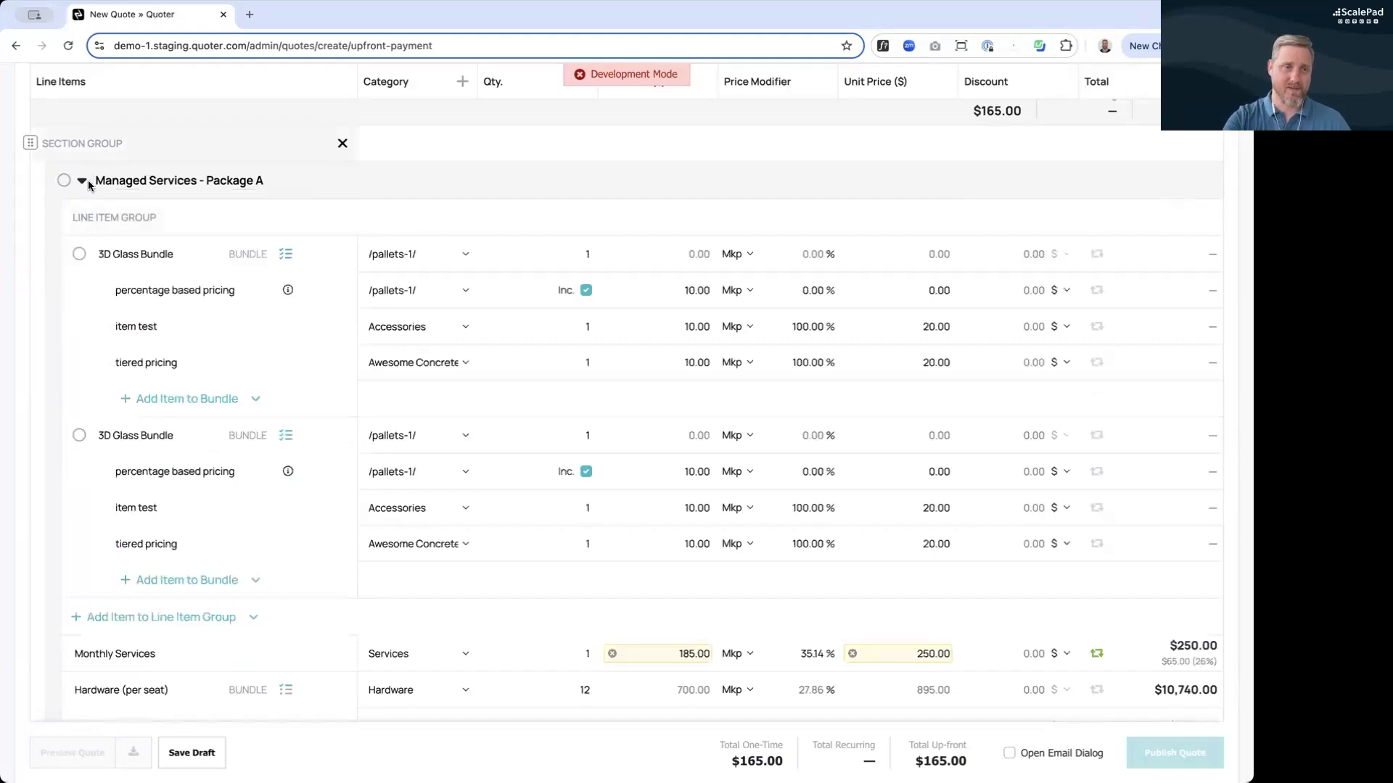
left_click_drag(59, 217, 59, 294)
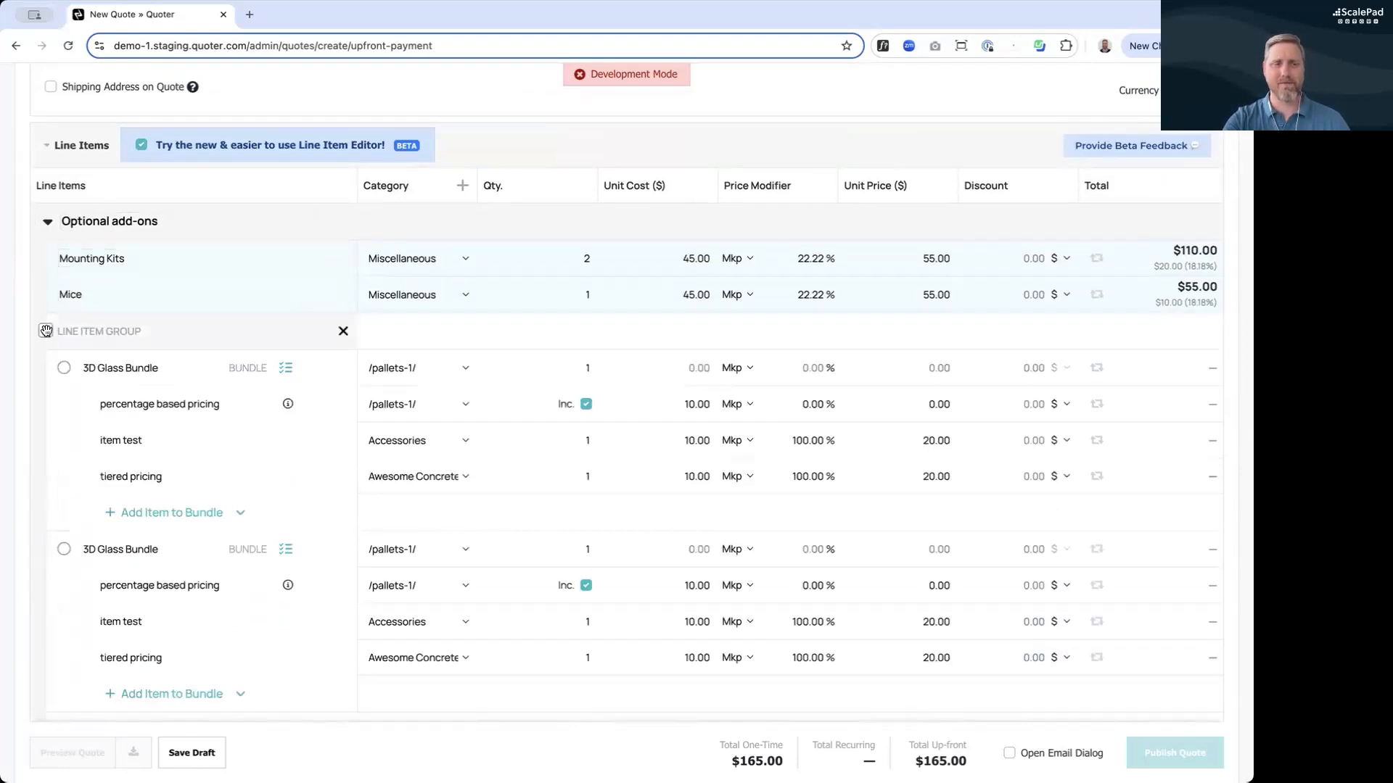
left_click_drag(46, 331, 62, 244)
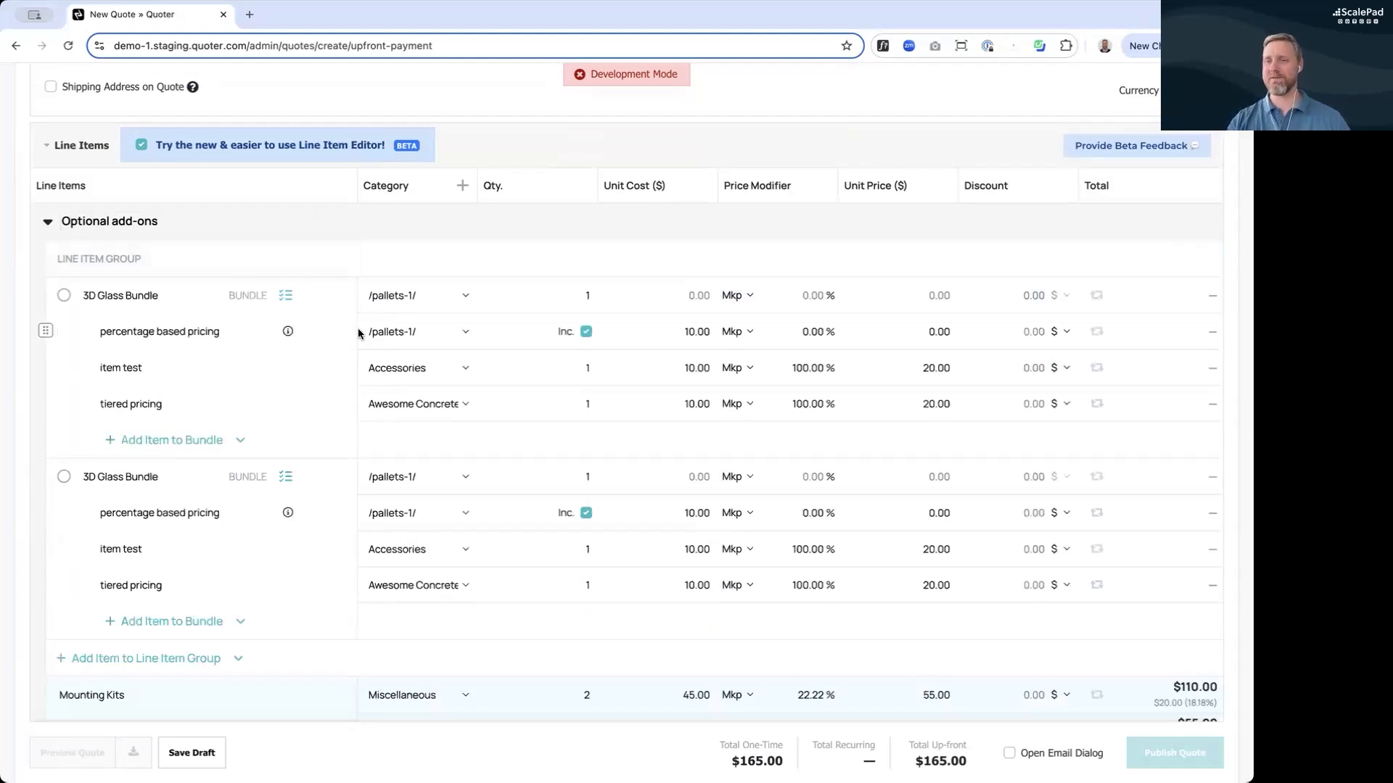